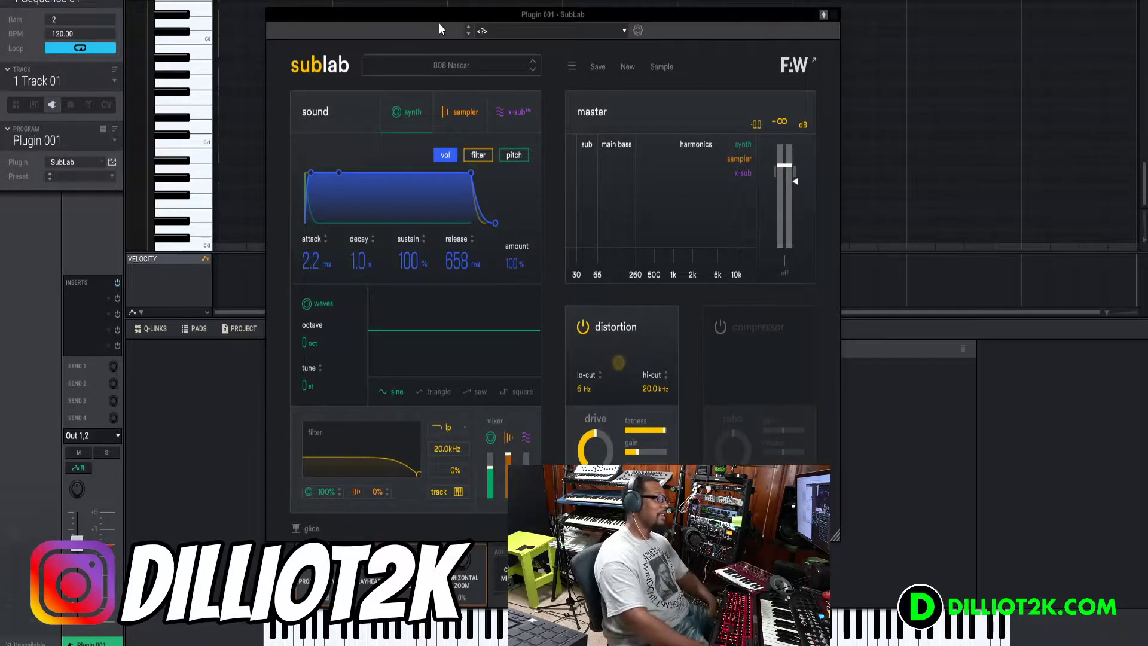
- Look through the synth, sampler and x-sub sound pages of the 808 Nascar preset
left_click_drag(454, 16, 434, 11)
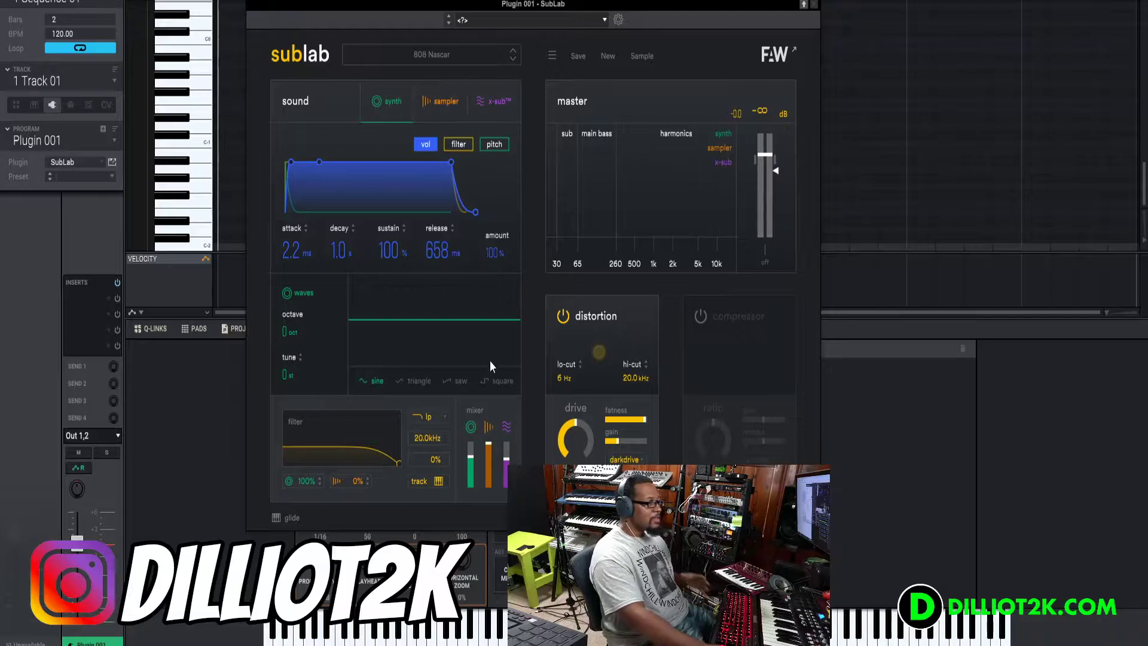
left_click(443, 103)
left_click(494, 106)
left_click(392, 107)
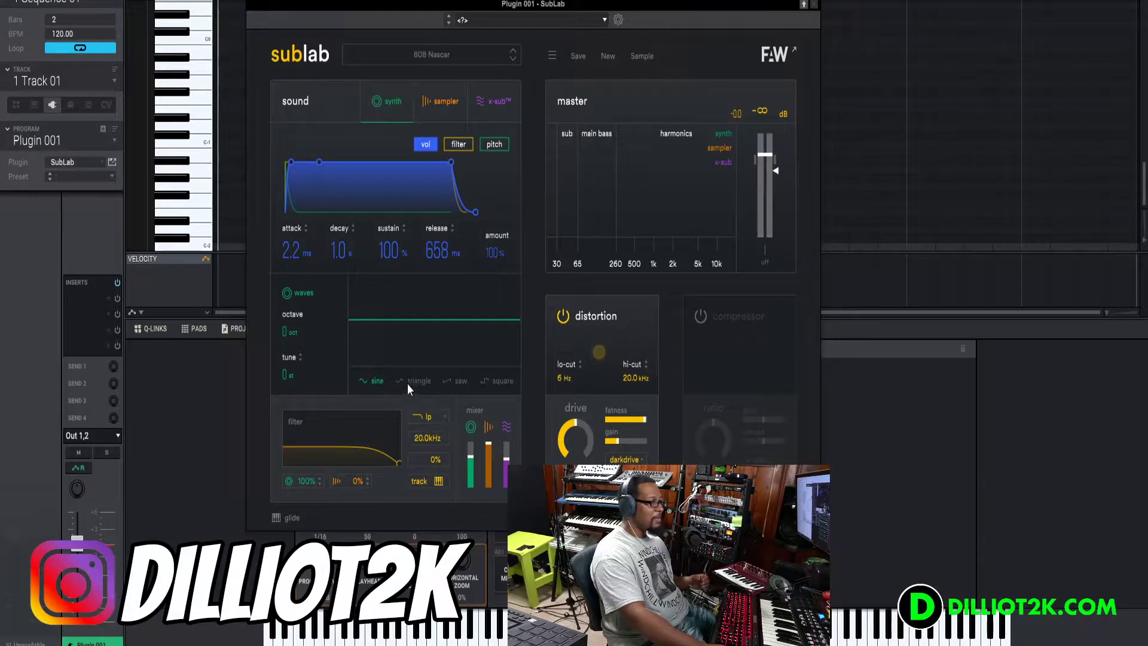
left_click(445, 102)
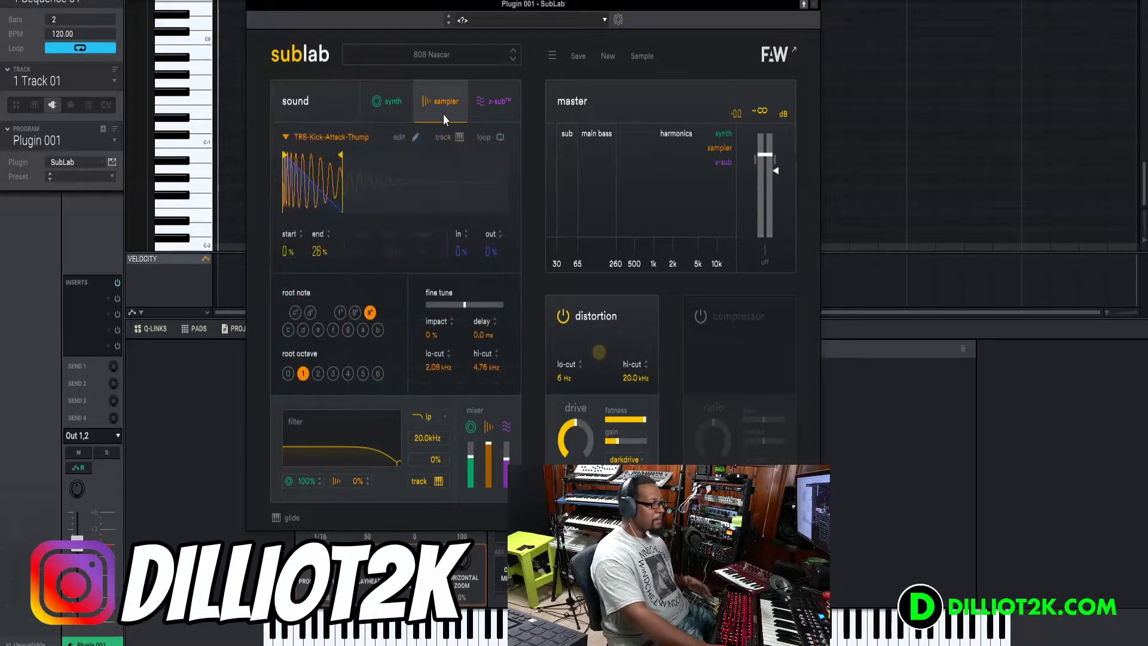
left_click(495, 107)
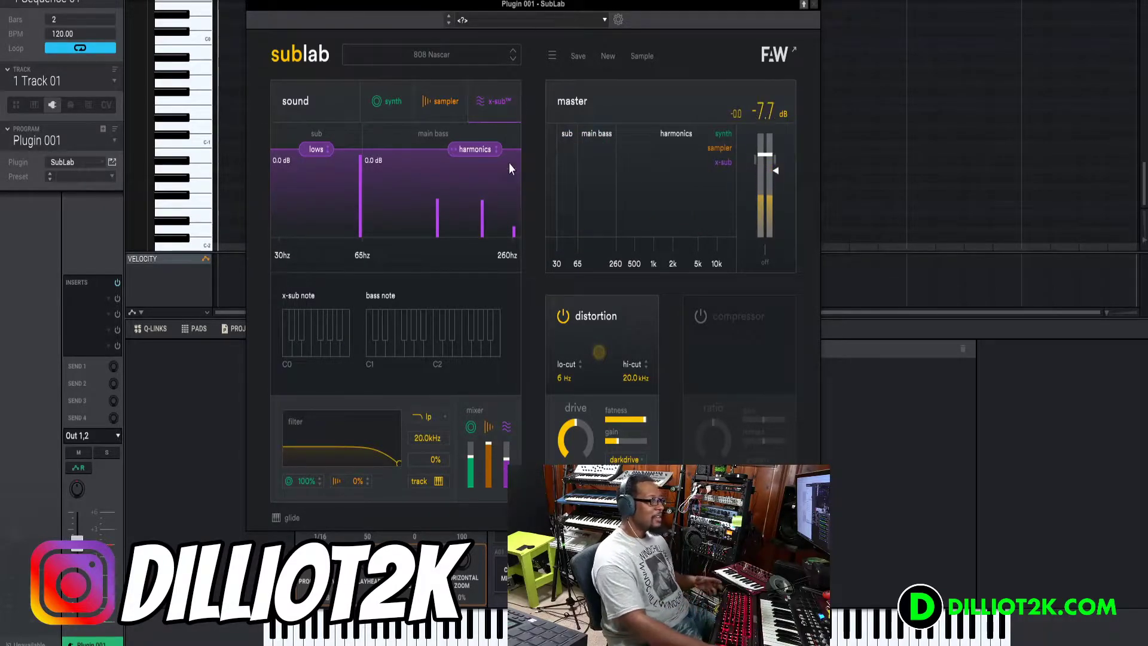
left_click(393, 103)
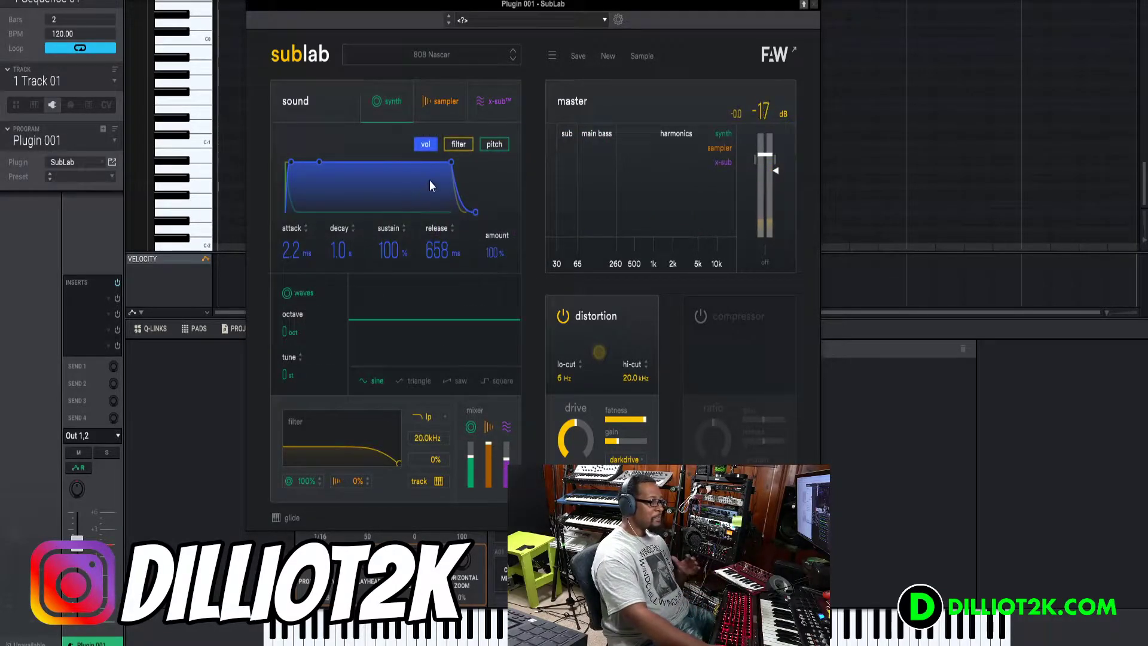
- Audition the 11th Dimension preset against 808 Nascar and leave 808 Nascar loaded
left_click(465, 56)
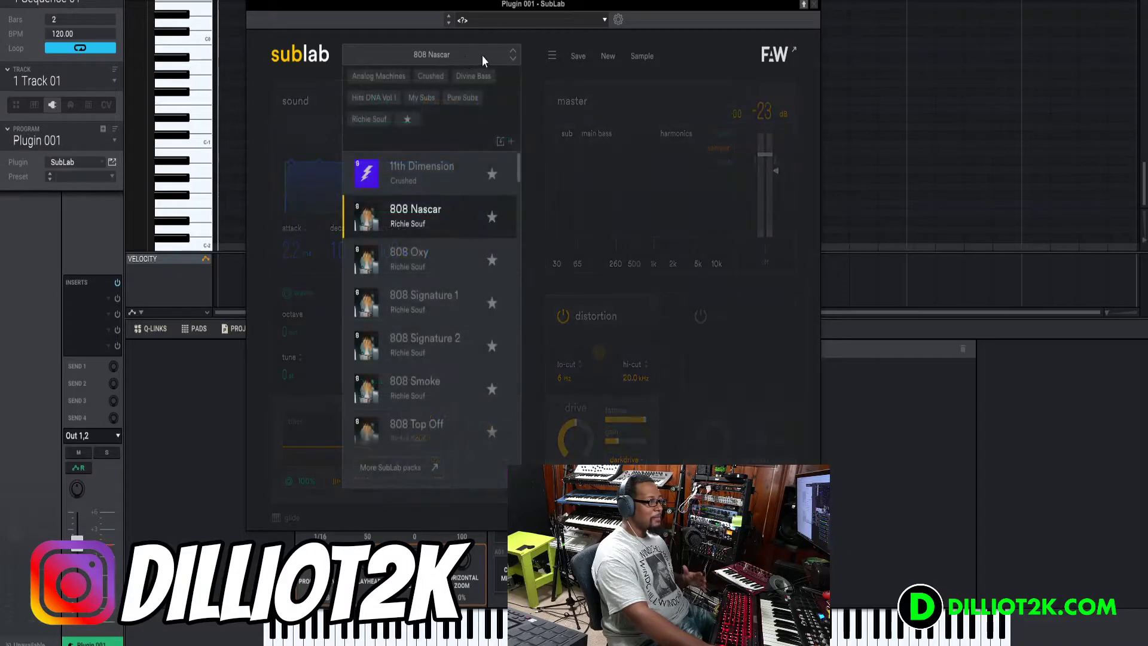
left_click(511, 52)
left_click(511, 52)
left_click(512, 60)
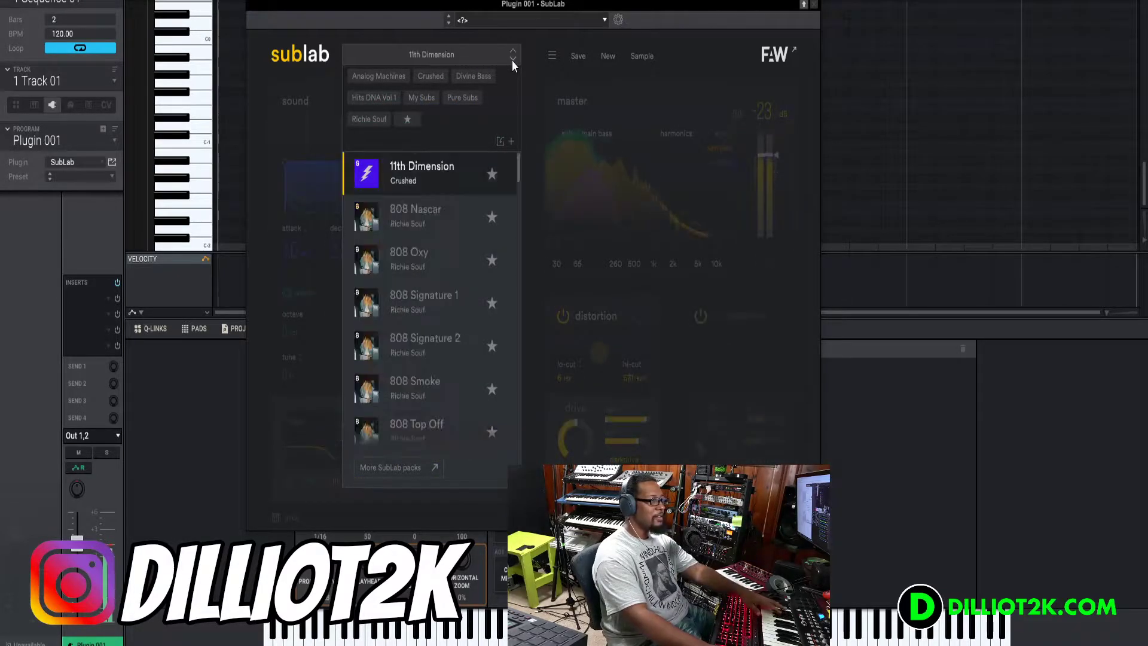
left_click(512, 60)
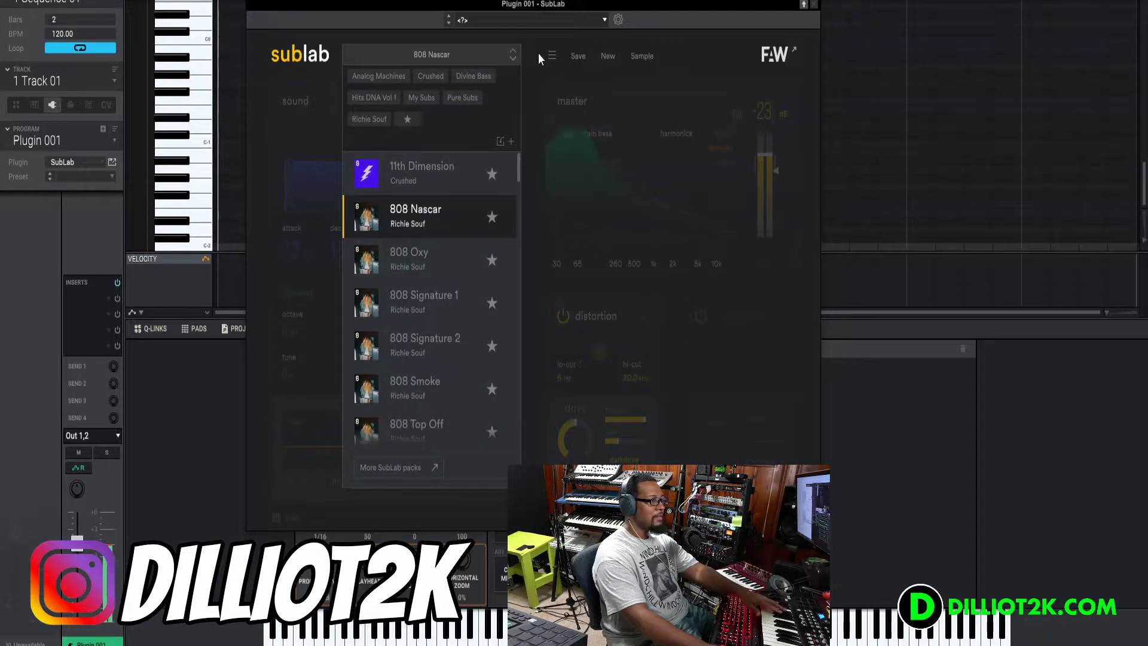
left_click(513, 51)
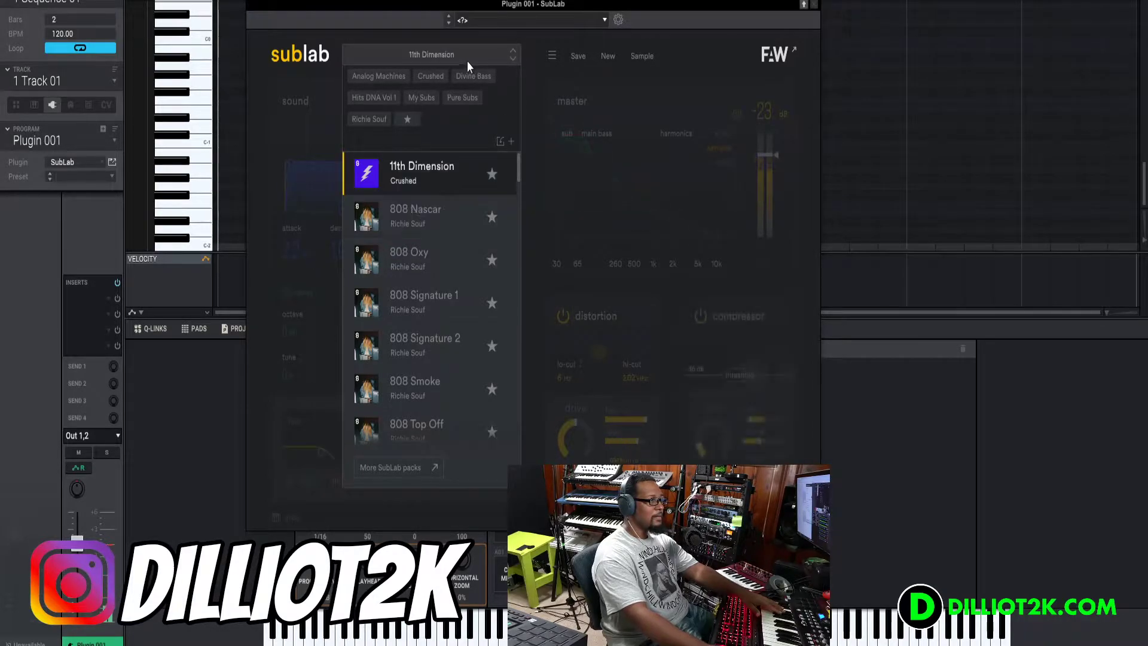
left_click(512, 51)
left_click(513, 59)
left_click(513, 59)
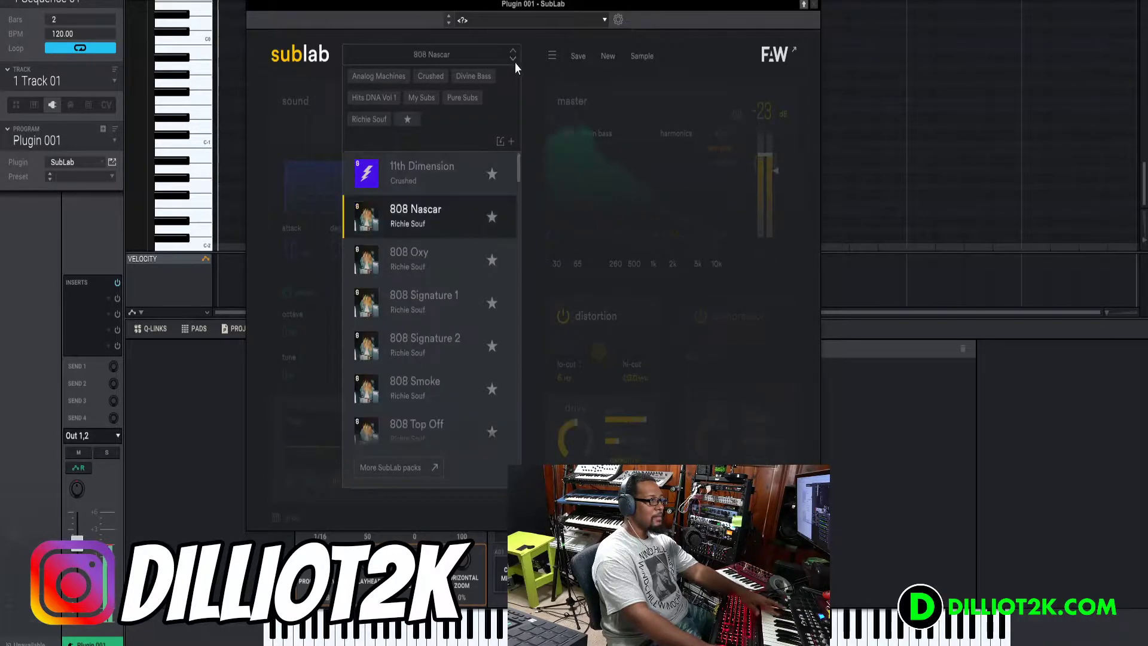
left_click(267, 499)
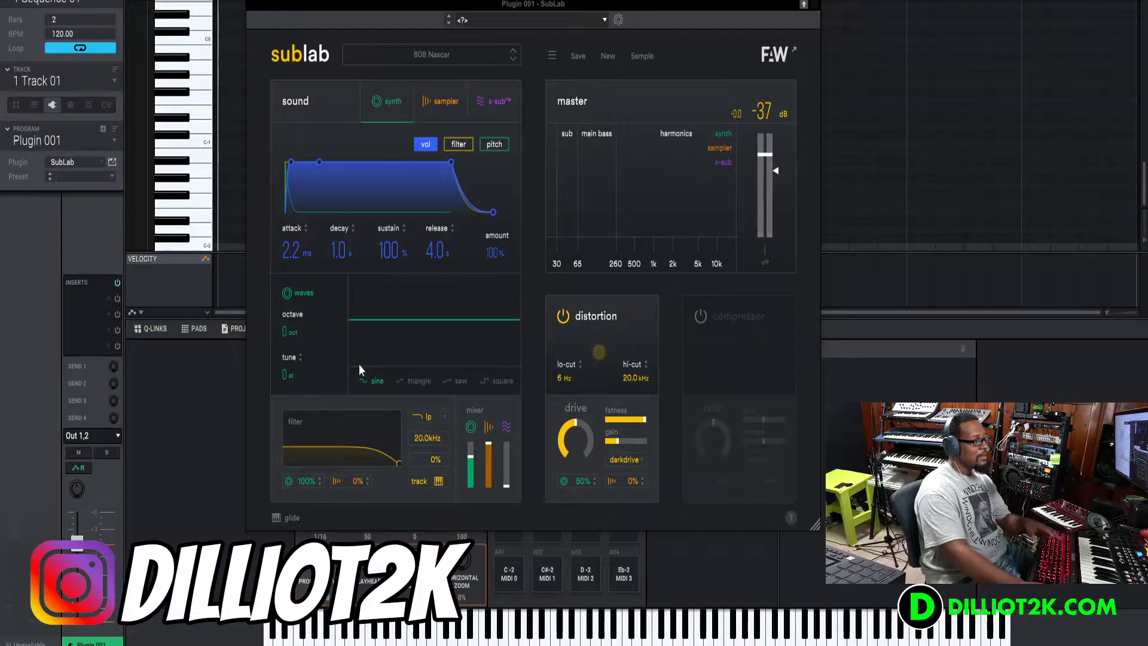
- Mute the sampler layer in the mixer and set the synth's pitch envelope decay to 581 ms
left_click(497, 428)
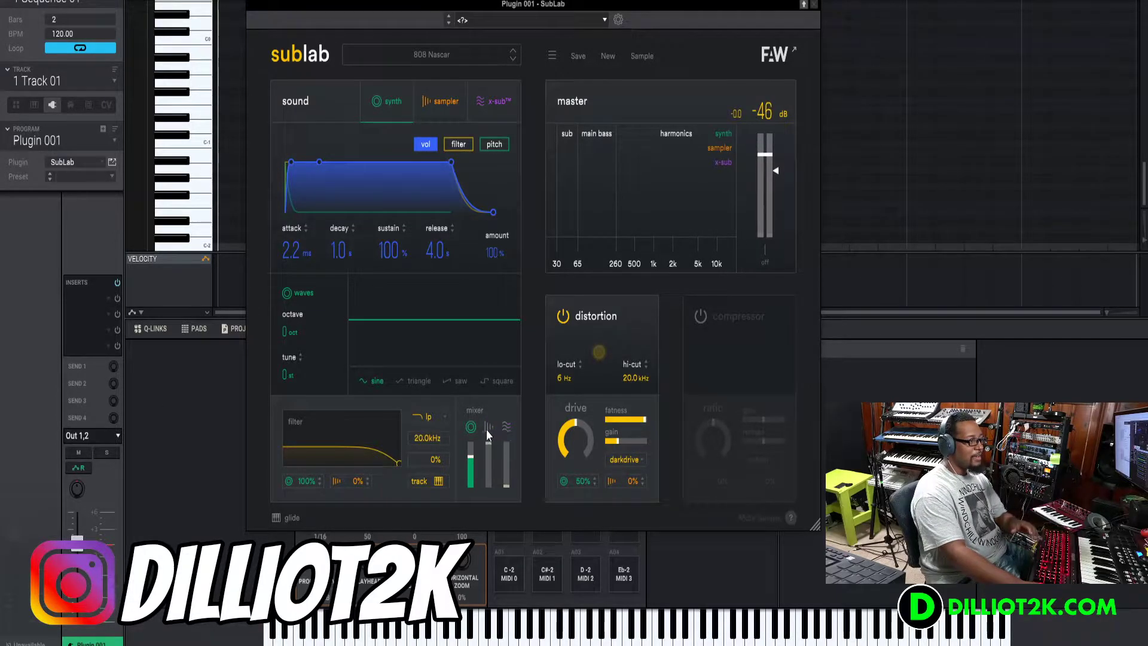
left_click(400, 112)
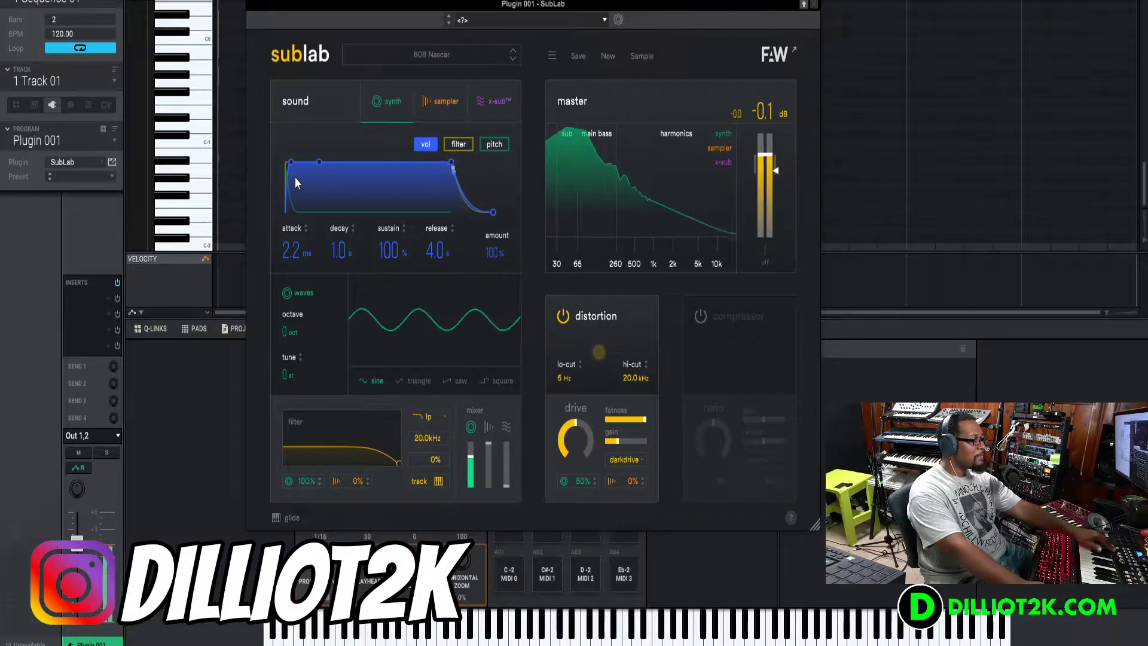
left_click(468, 144)
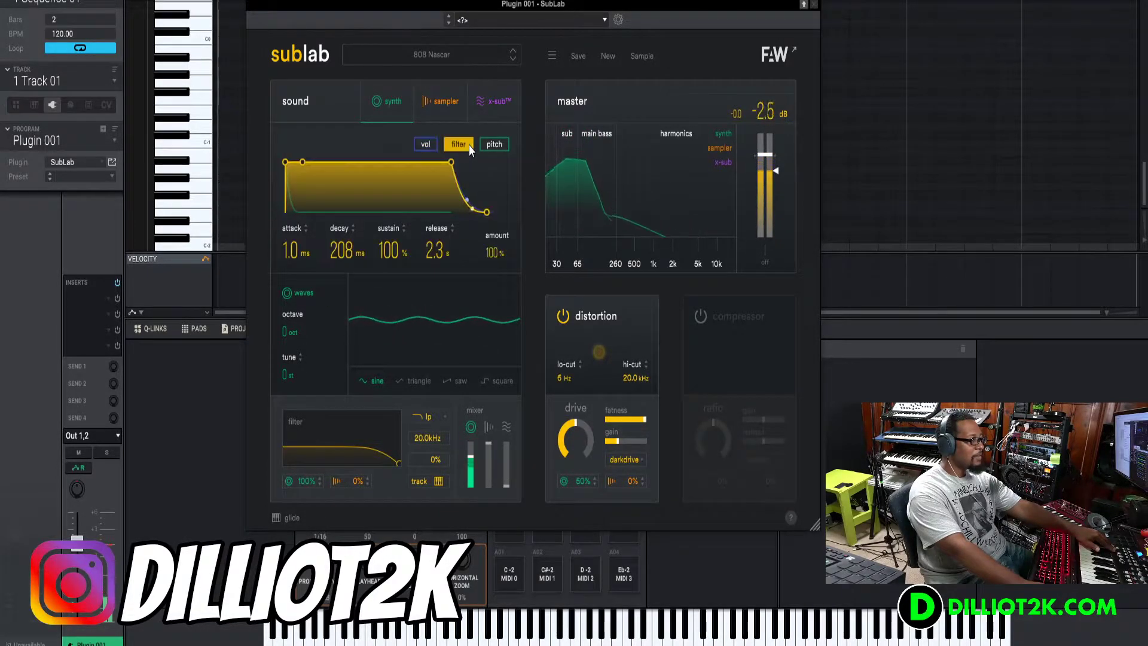
left_click(493, 145)
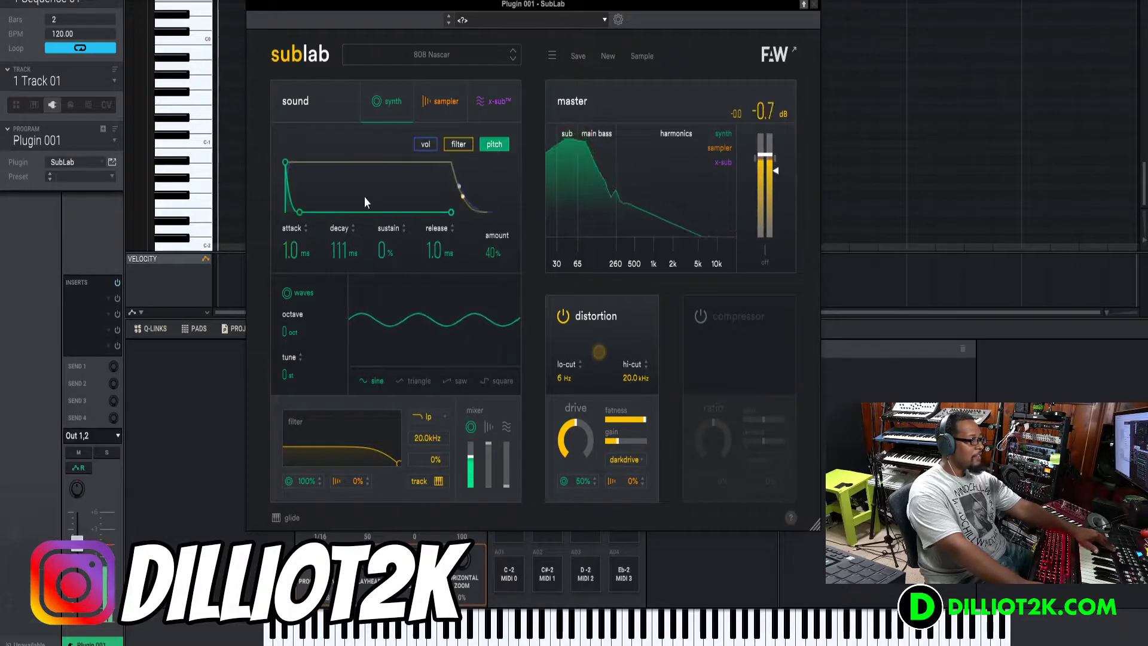
left_click_drag(338, 250, 353, 229)
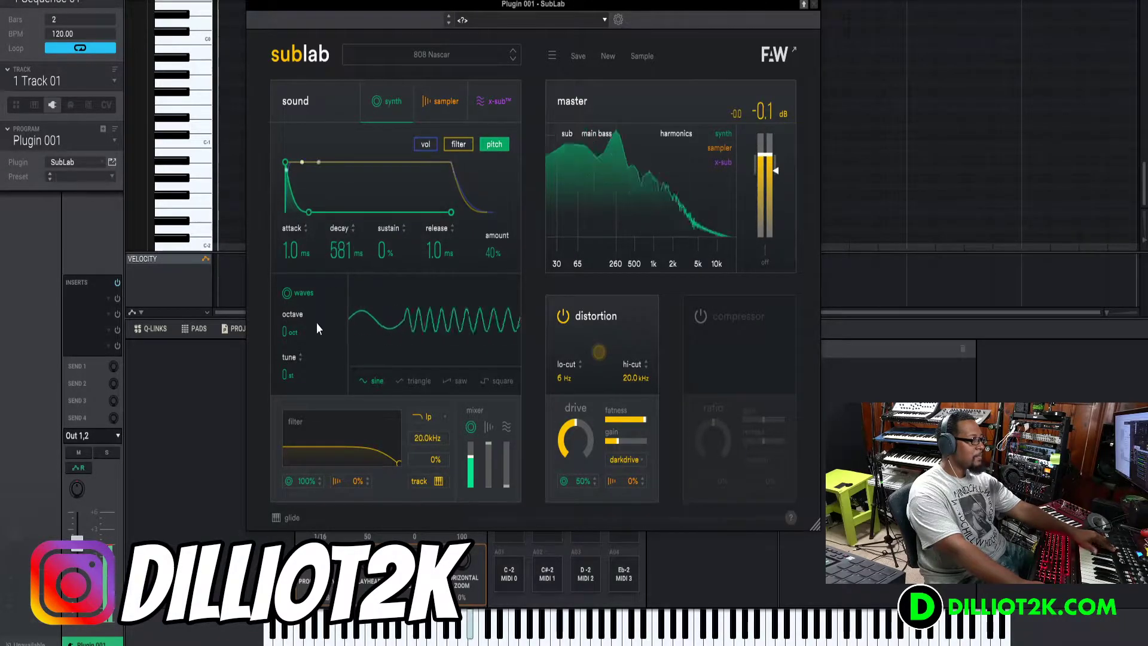
- Test the synth oscillator's octave and semitone tuning, and shorten the volume envelope's release to 960 ms
mouse_move(287, 334)
left_mouse_down()
mouse_move(289, 294)
mouse_move(288, 333)
left_mouse_up()
mouse_move(285, 375)
left_mouse_down()
mouse_move(283, 298)
mouse_move(285, 419)
mouse_move(284, 375)
left_mouse_up()
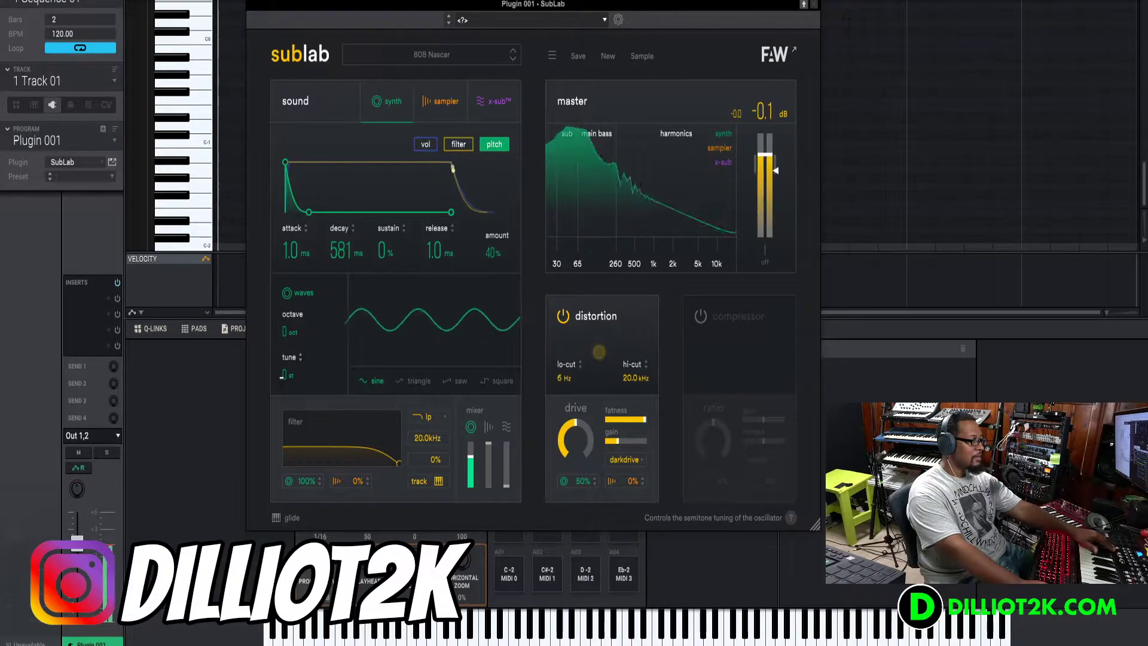
left_click(426, 144)
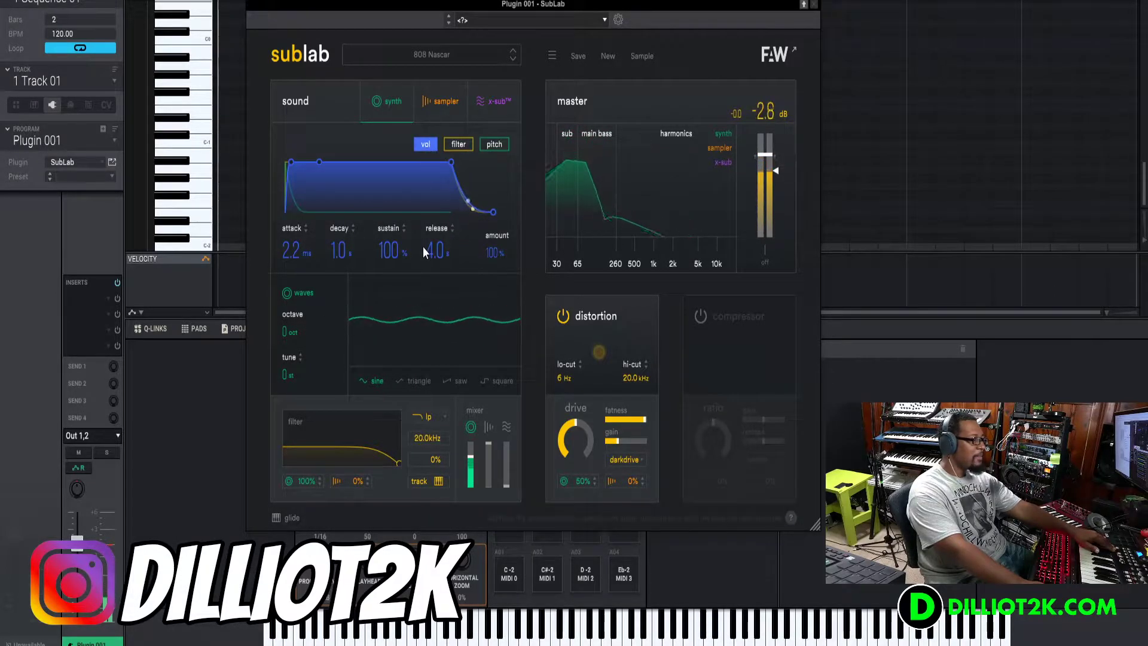
mouse_move(435, 250)
left_mouse_down()
mouse_move(432, 282)
mouse_move(449, 266)
left_mouse_up()
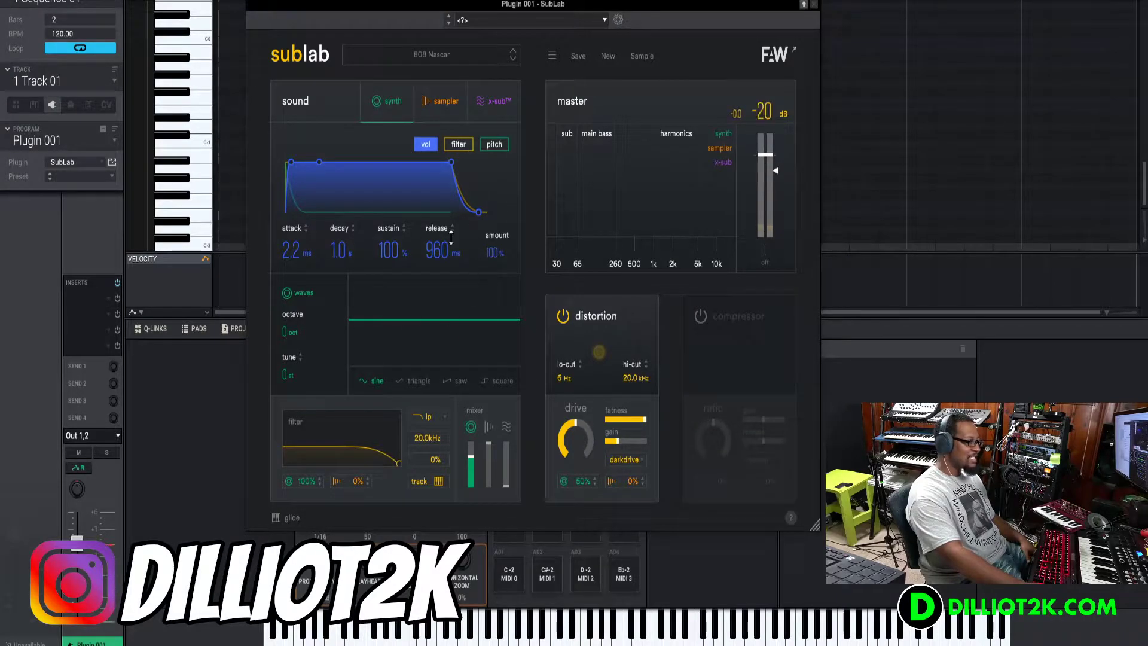
- Raise the x-sub level in the mixer and lengthen the synth's volume envelope release to 4.0 s
left_click(440, 101)
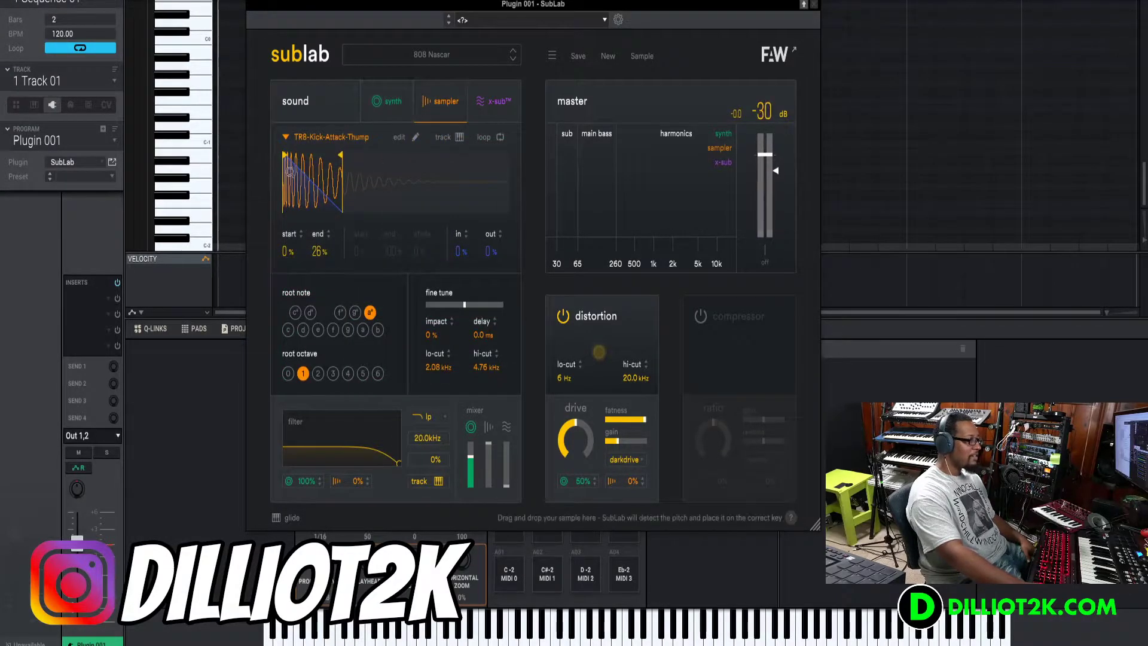
left_click(485, 100)
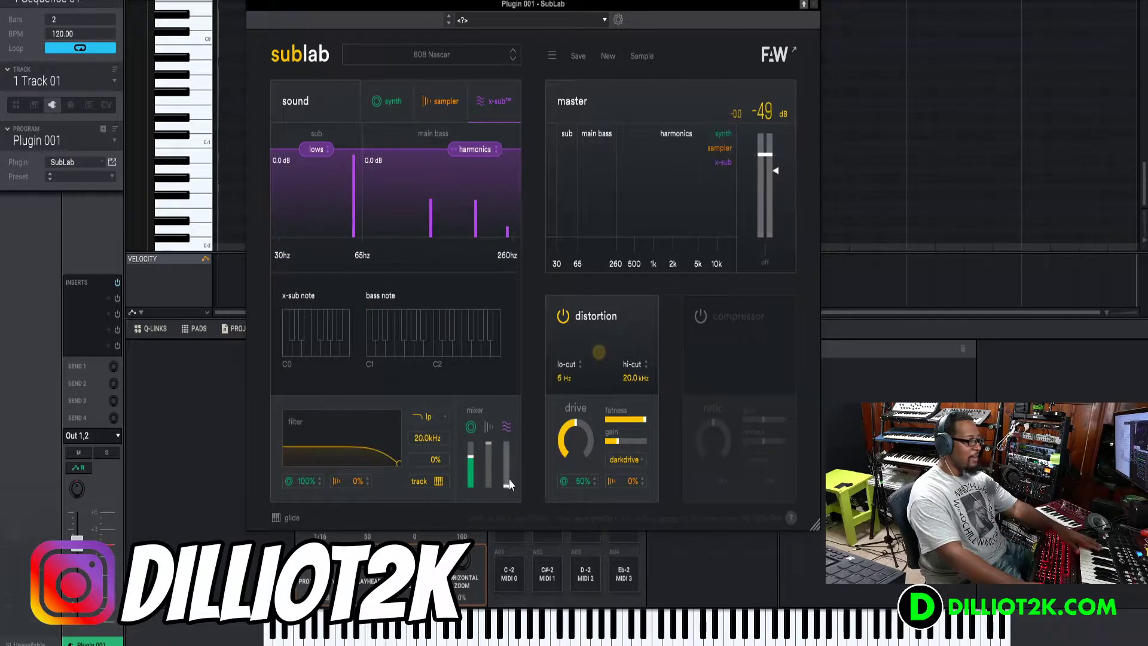
left_click_drag(509, 479, 506, 454)
left_click(388, 101)
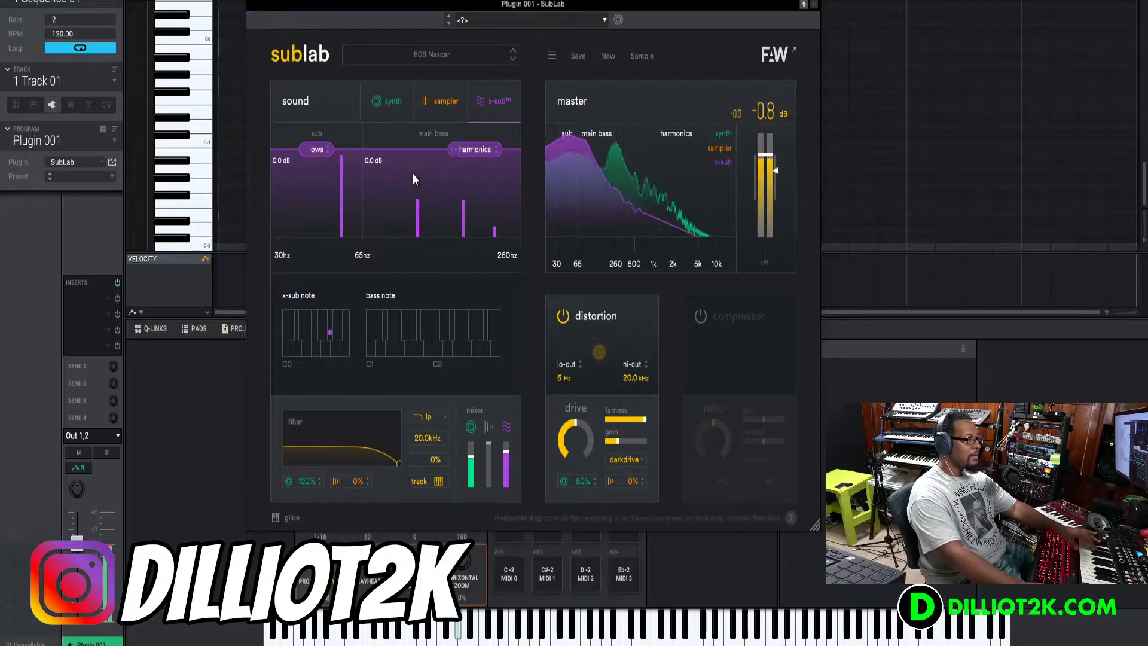
mouse_move(437, 250)
left_mouse_down()
mouse_move(437, 193)
mouse_move(438, 228)
left_mouse_up()
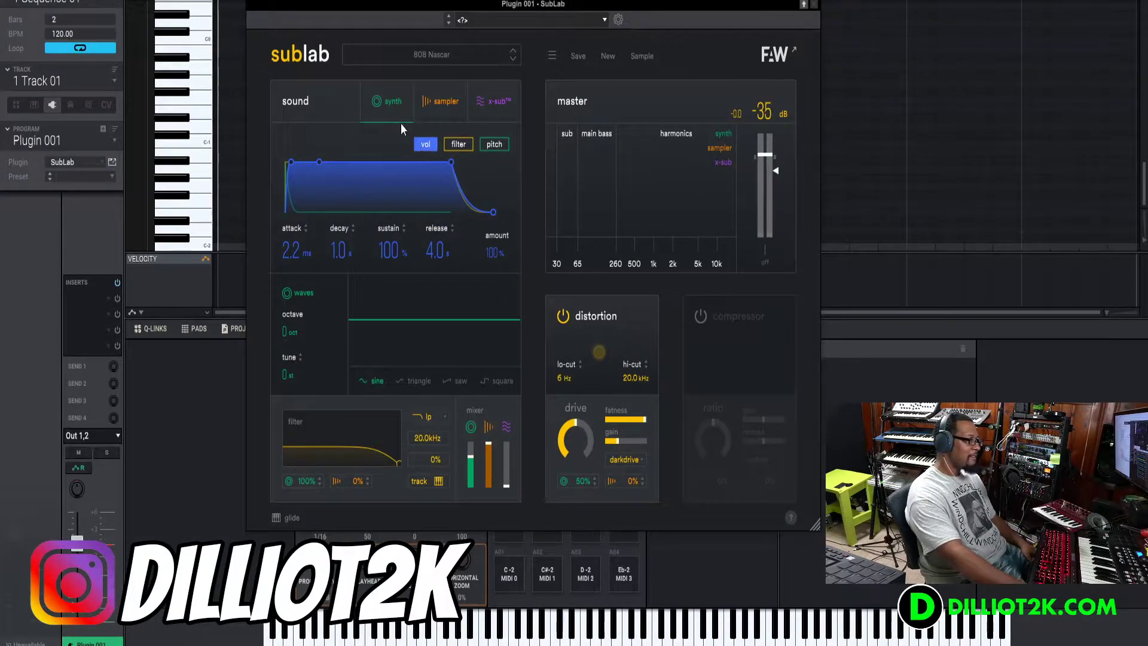
- Compare the sampler page with the x-sub and synth pages while all layers of the preset play
left_click(445, 114)
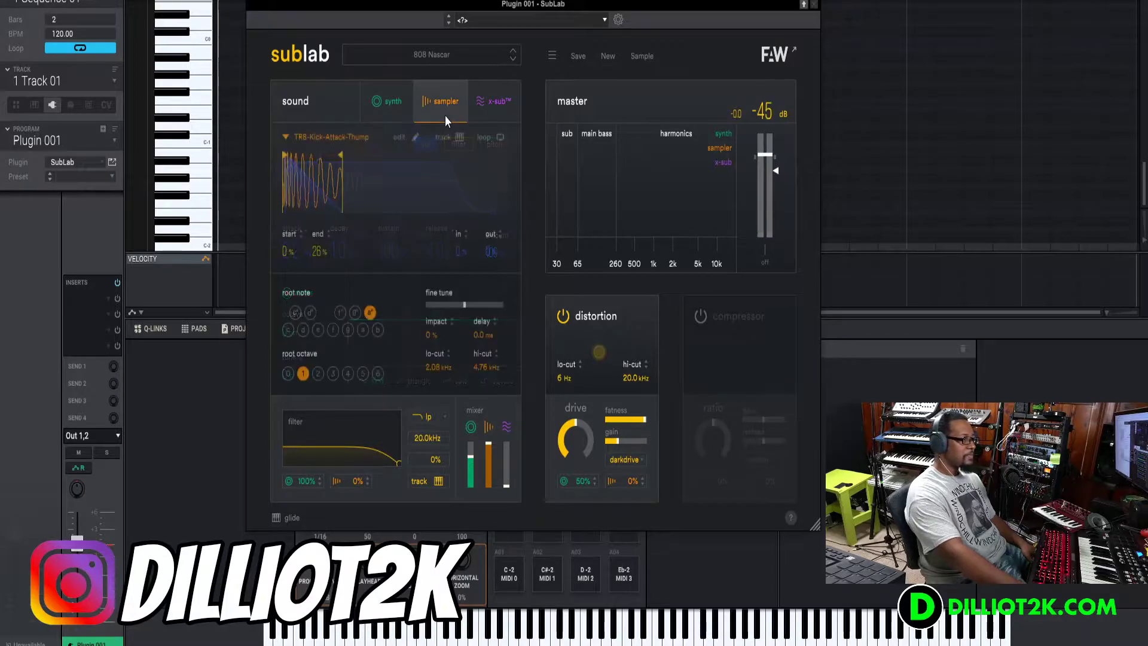
left_click(421, 105)
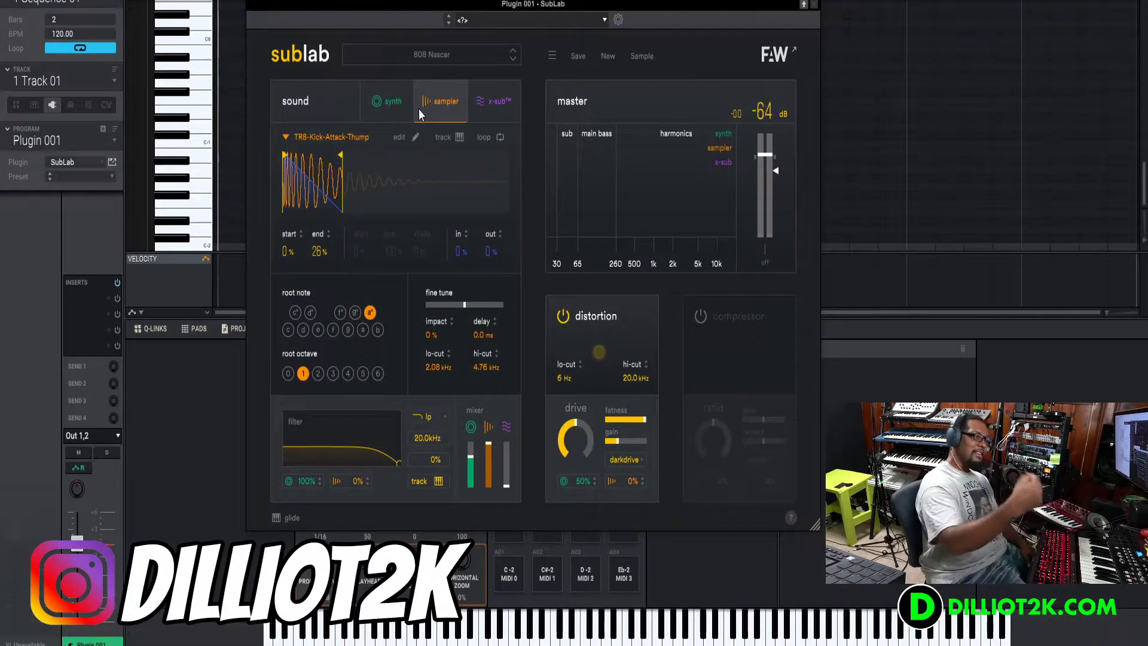
left_click(479, 100)
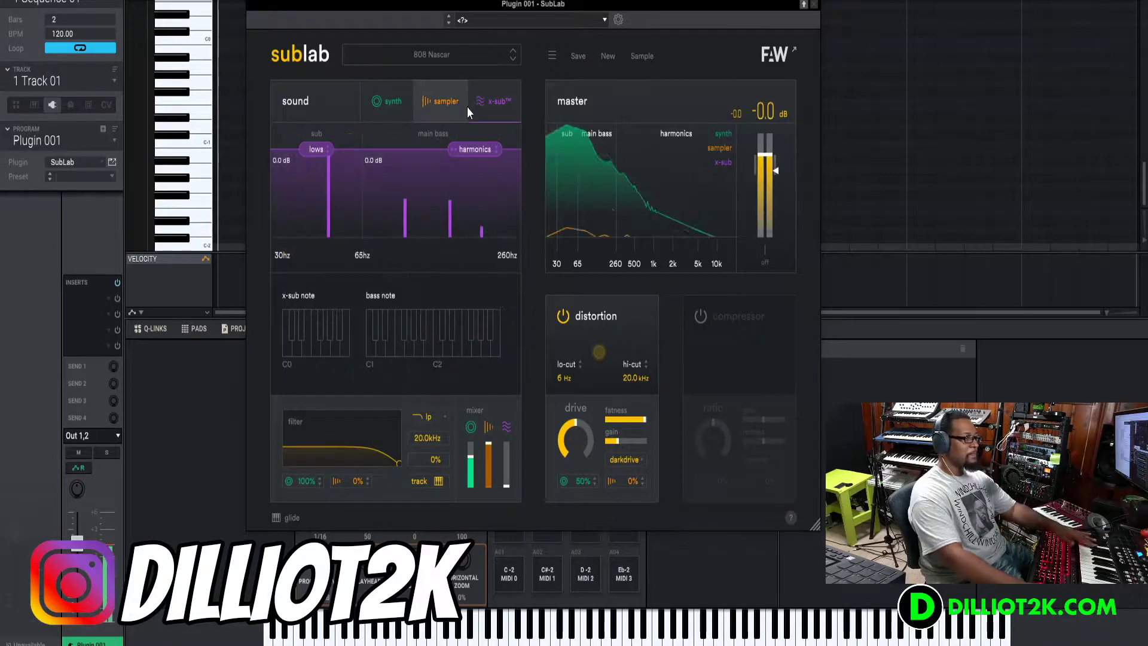
left_click(398, 106)
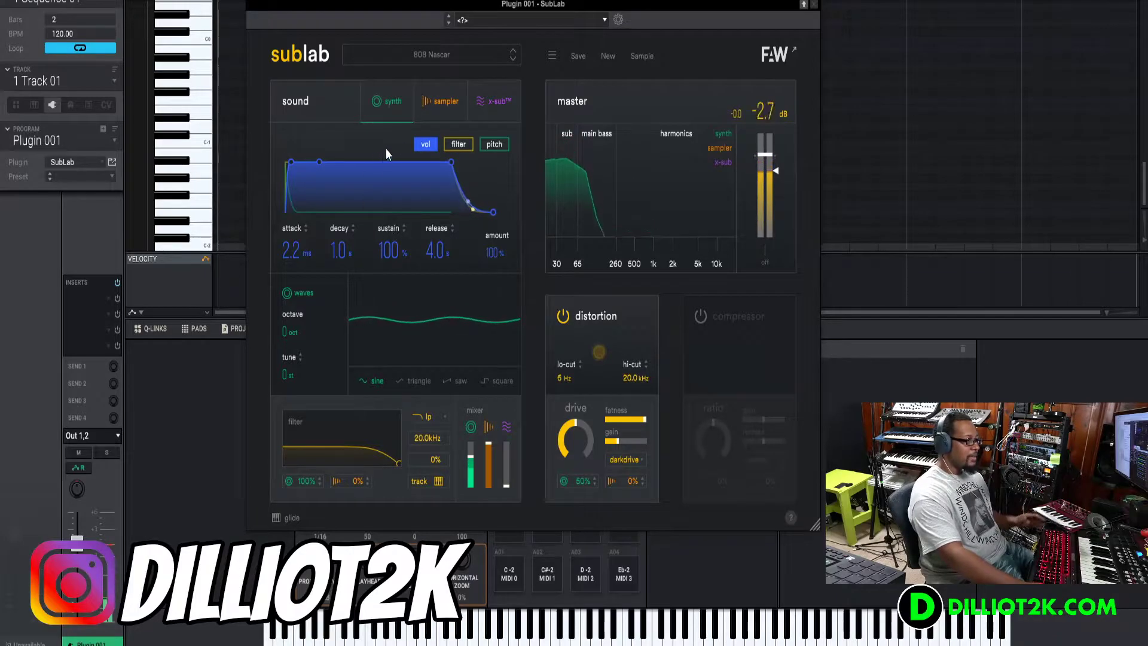
- Isolate the sampler layer and lower the kick sample's lo-cut to 67 Hz
left_click(437, 109)
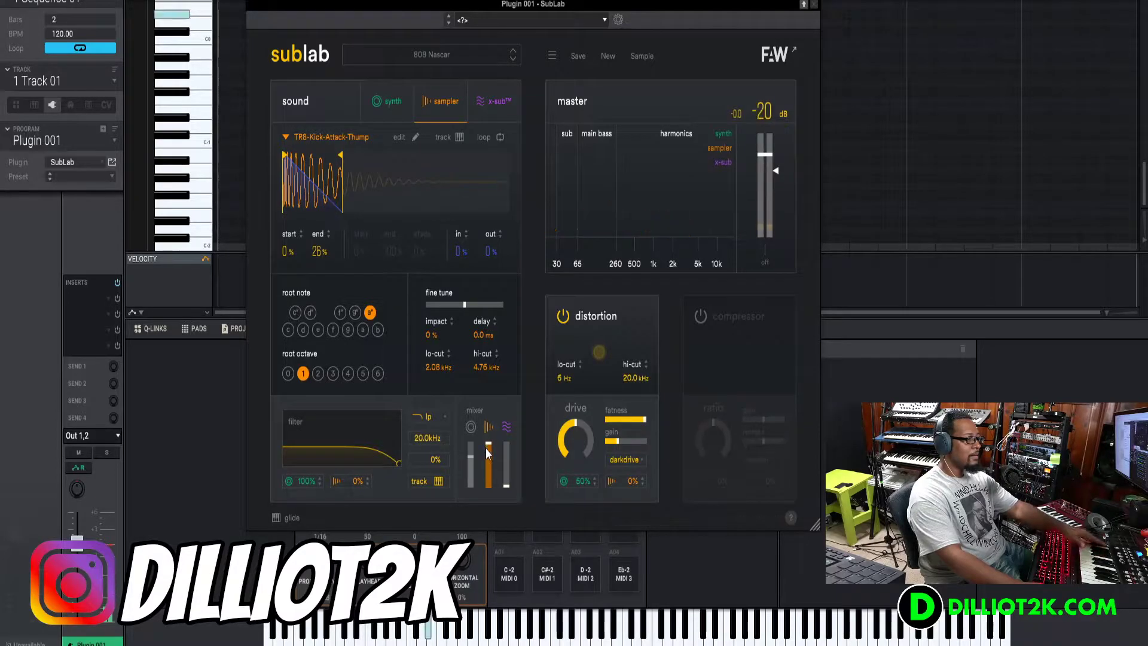
mouse_move(434, 367)
left_mouse_down()
mouse_move(430, 335)
mouse_move(432, 449)
mouse_move(431, 389)
left_mouse_up()
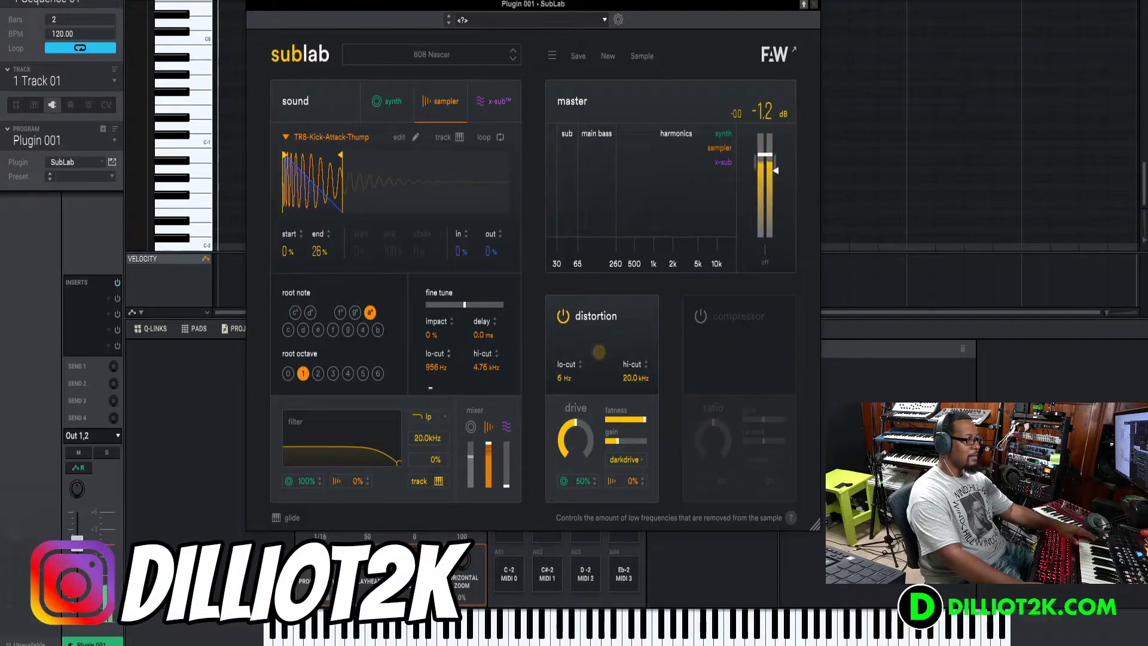
left_click_drag(432, 429, 431, 433)
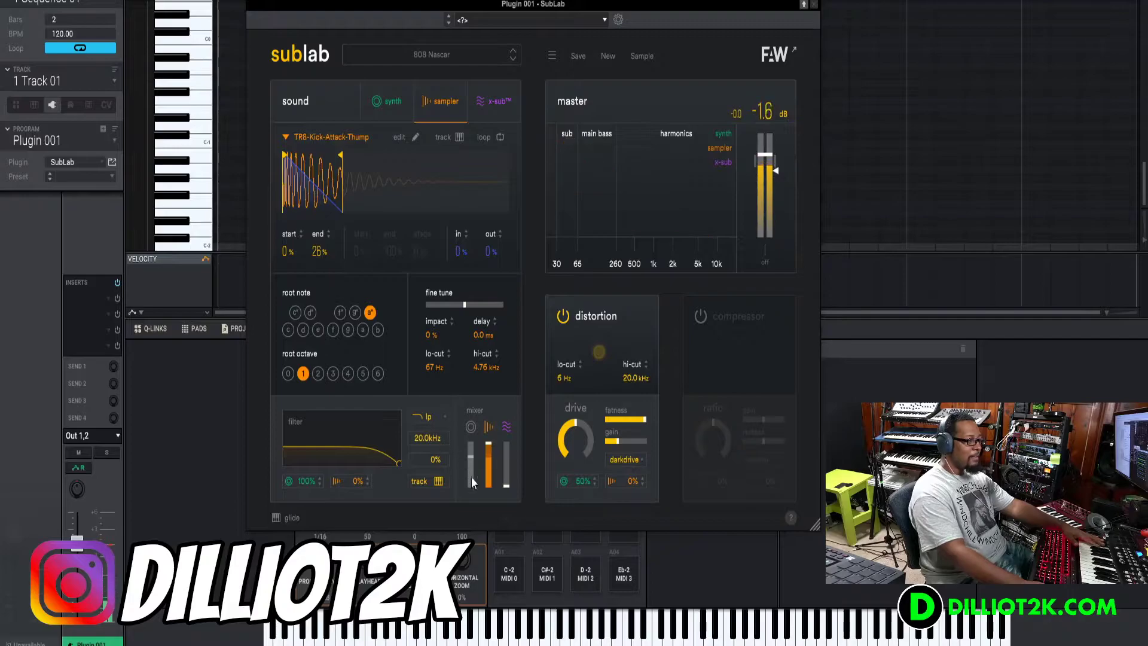
- Unmute the synth layer, lower its mixer level, and mute it again
left_click(471, 427)
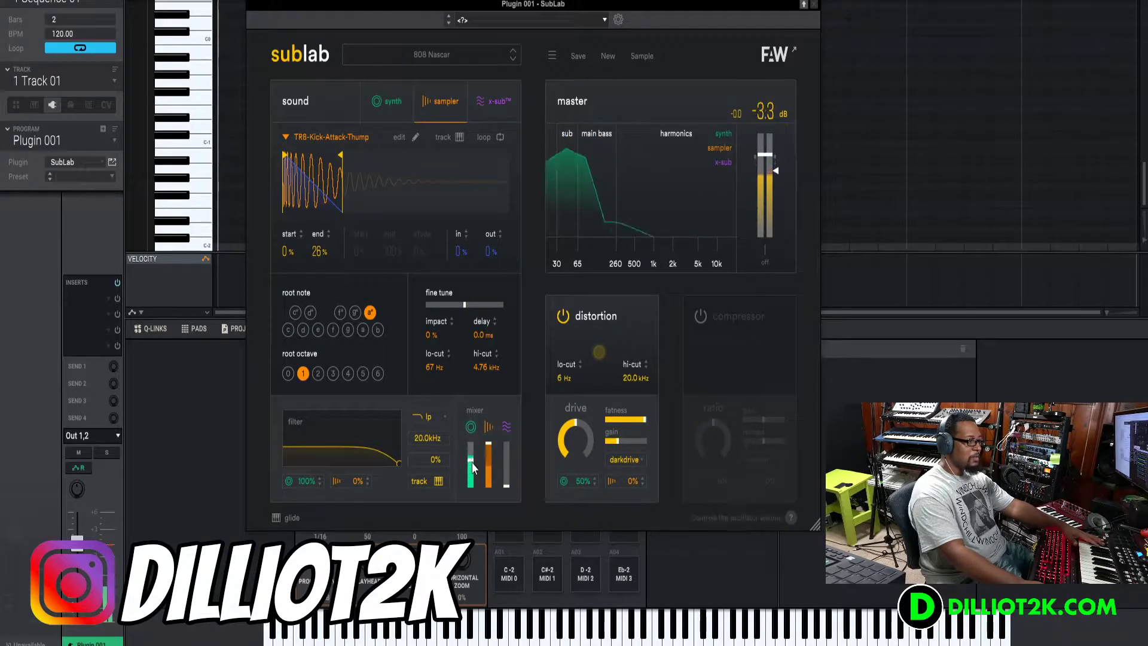
mouse_move(474, 475)
left_mouse_down()
mouse_move(476, 490)
mouse_move(475, 477)
left_mouse_up()
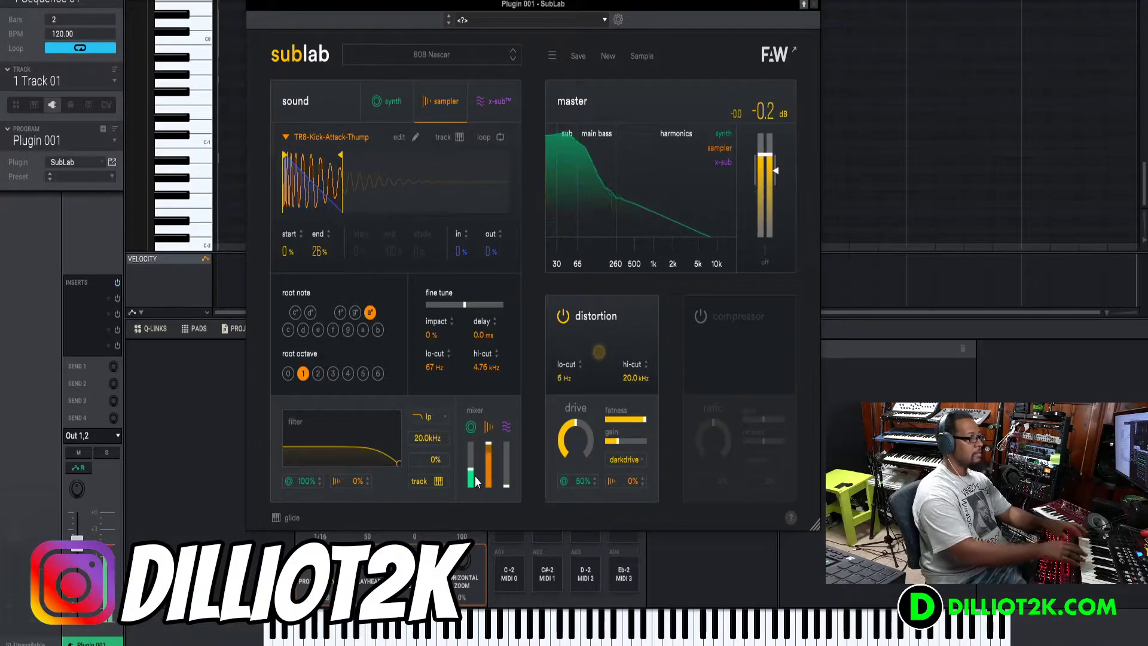
left_click(472, 432)
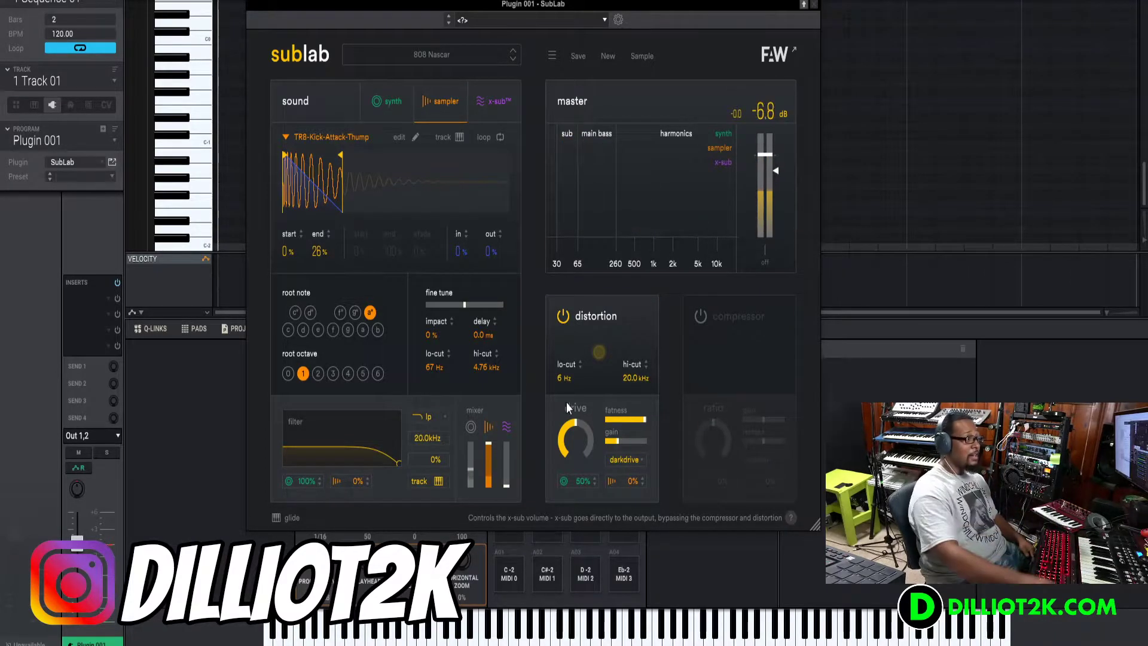
- Delete the TR8-Kick-Attack-Thump sample from the sampler
left_click(415, 137)
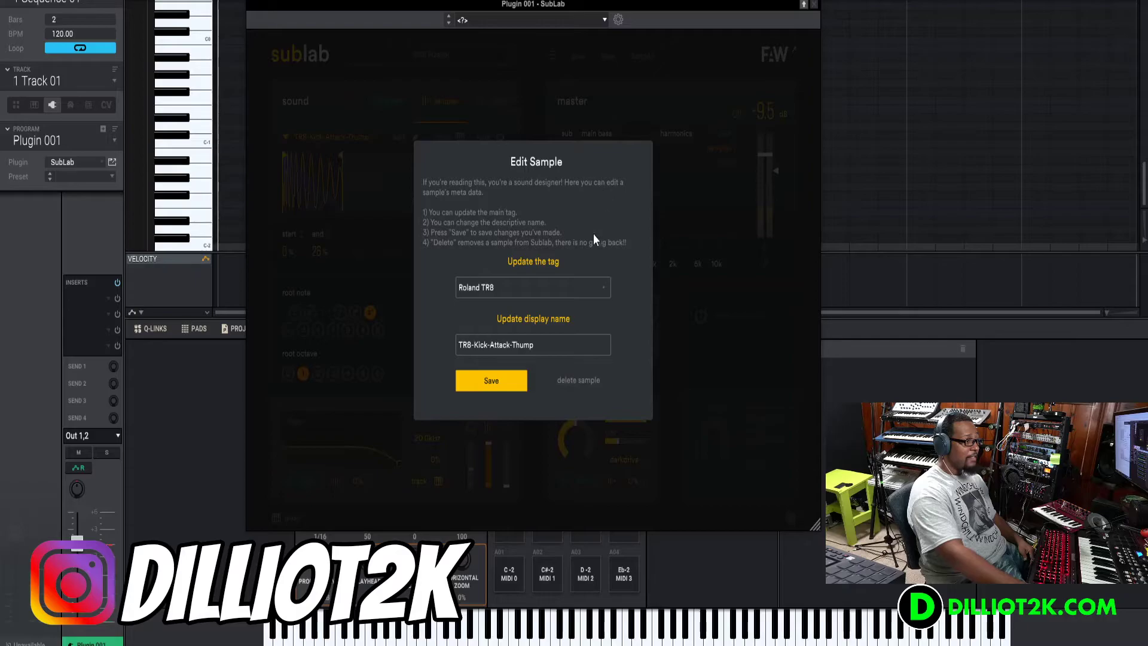
left_click(568, 380)
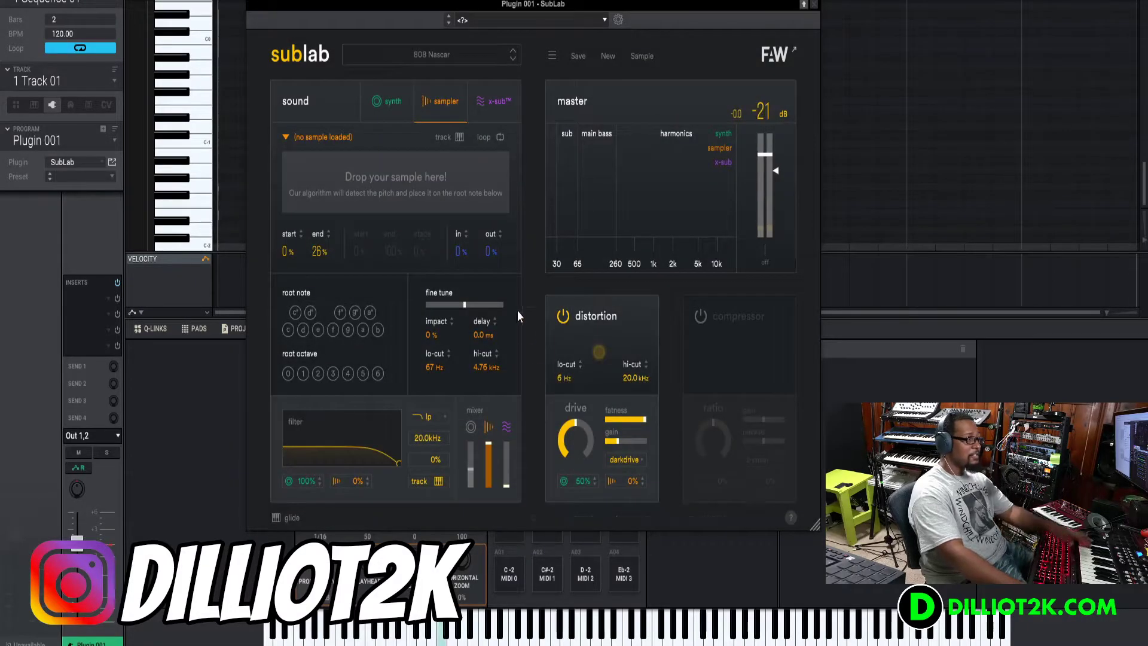
- Audition the presets around 808 Nascar, including 808 Oxy and 808 Signature 2, and return to 808 Nascar
left_click(513, 59)
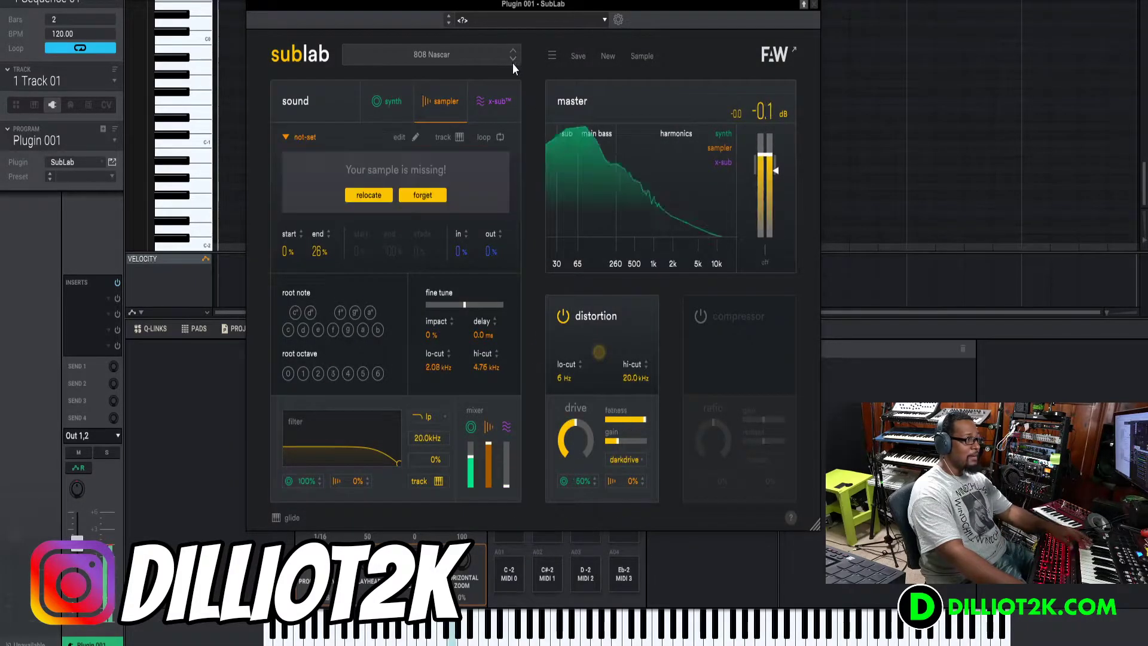
left_click(514, 60)
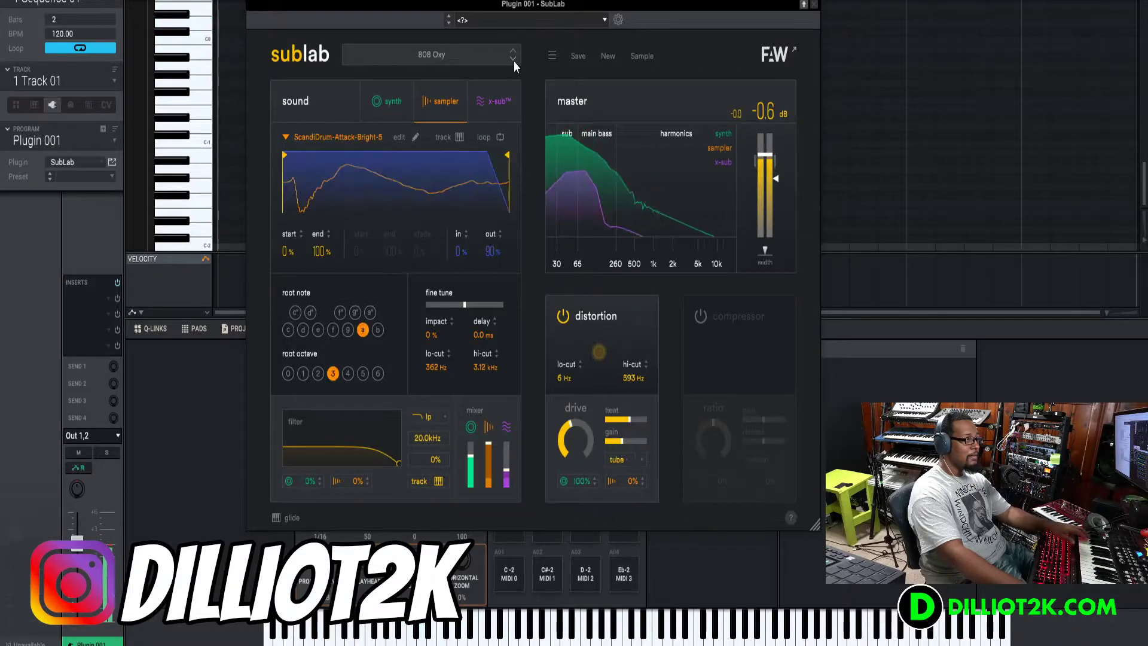
left_click(514, 50)
left_click(514, 51)
left_click(513, 59)
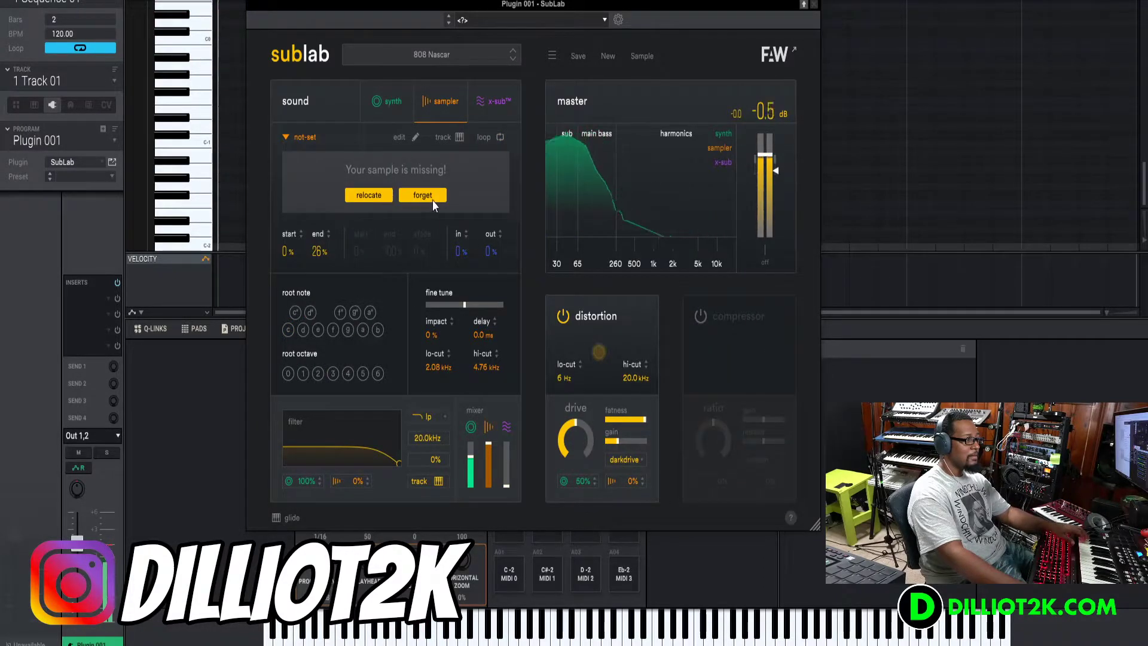
left_click(432, 199)
left_click(513, 60)
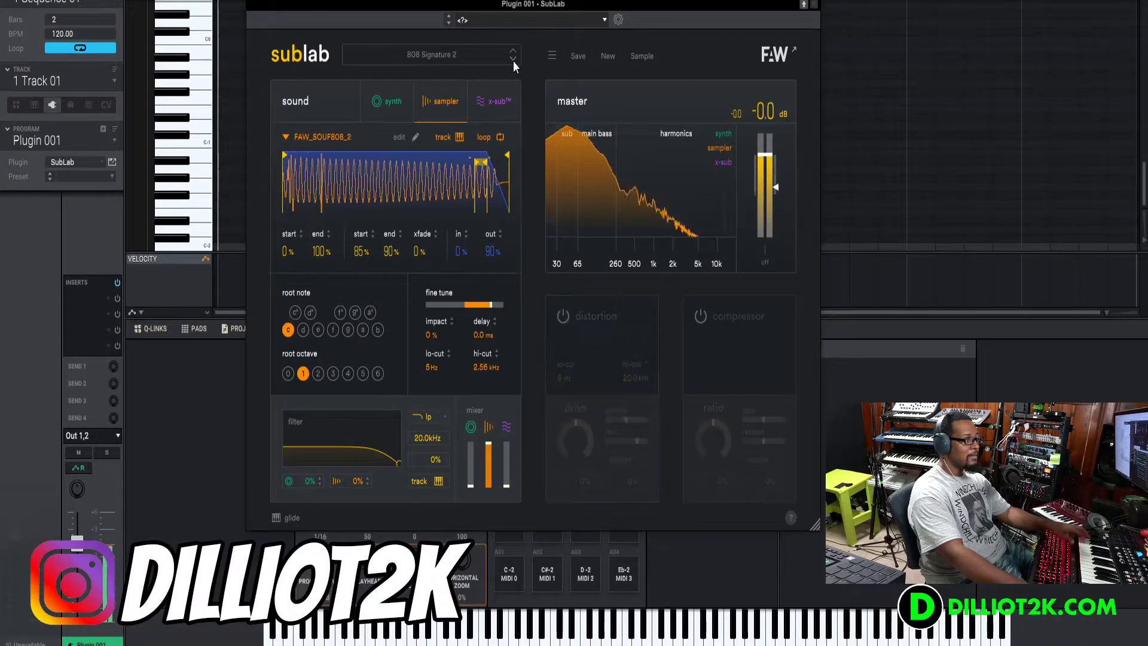
left_click(514, 51)
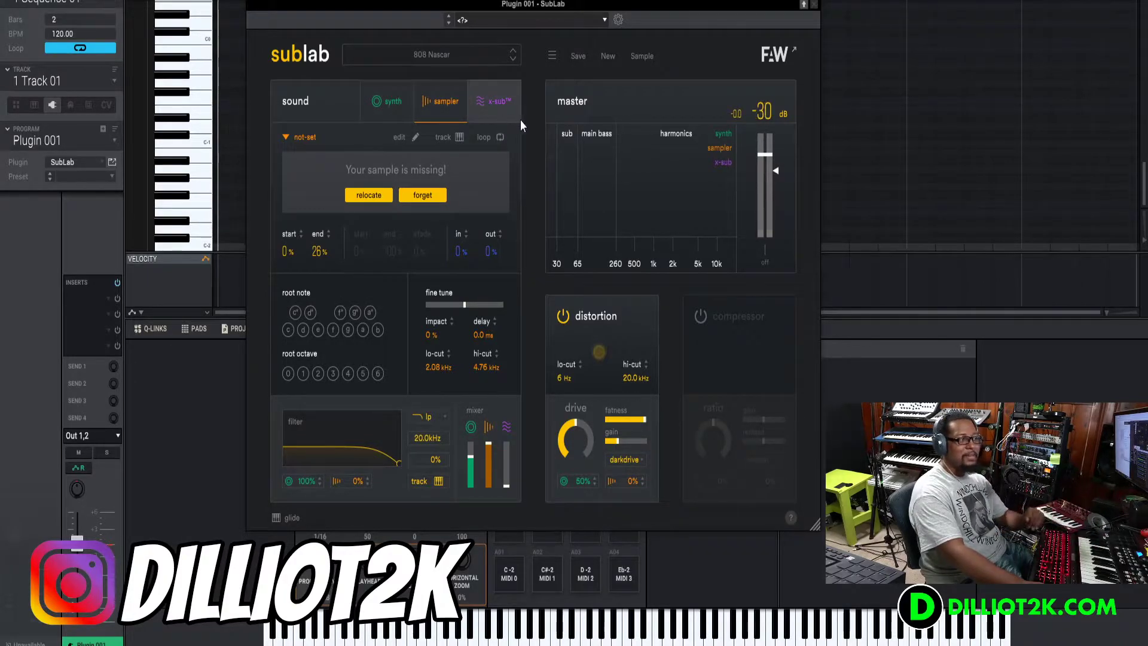
- Audition presets starting from 11th Dimension, through 808 Signature 1, 808 Smoke and Bank Account, and load Can You Go Low
left_click(476, 59)
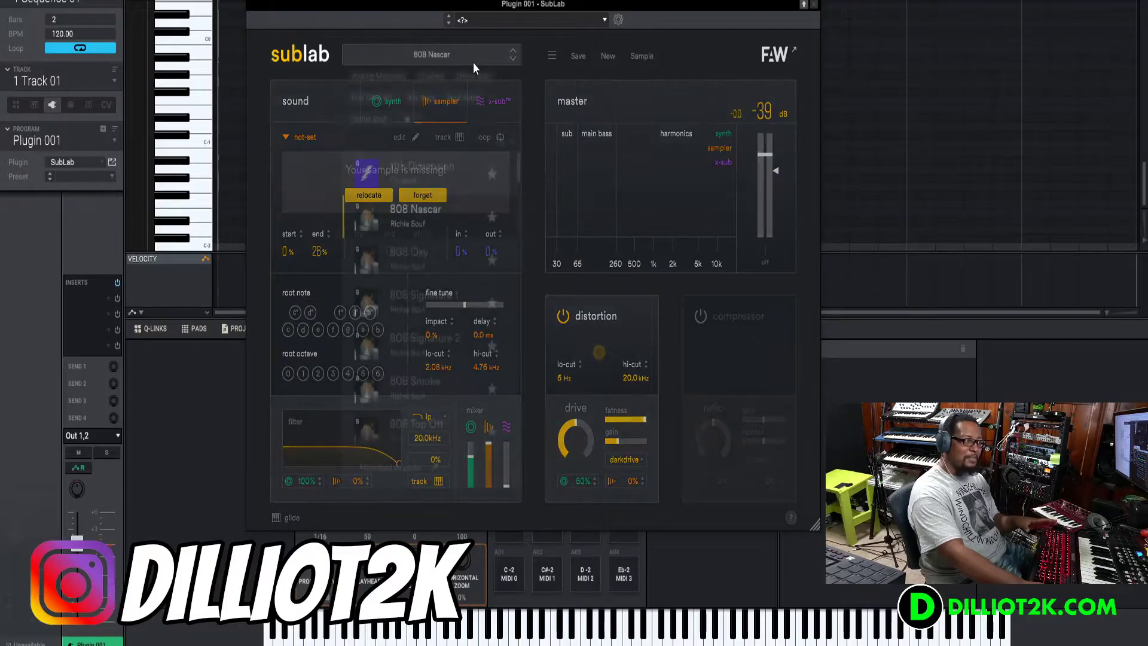
left_click(513, 51)
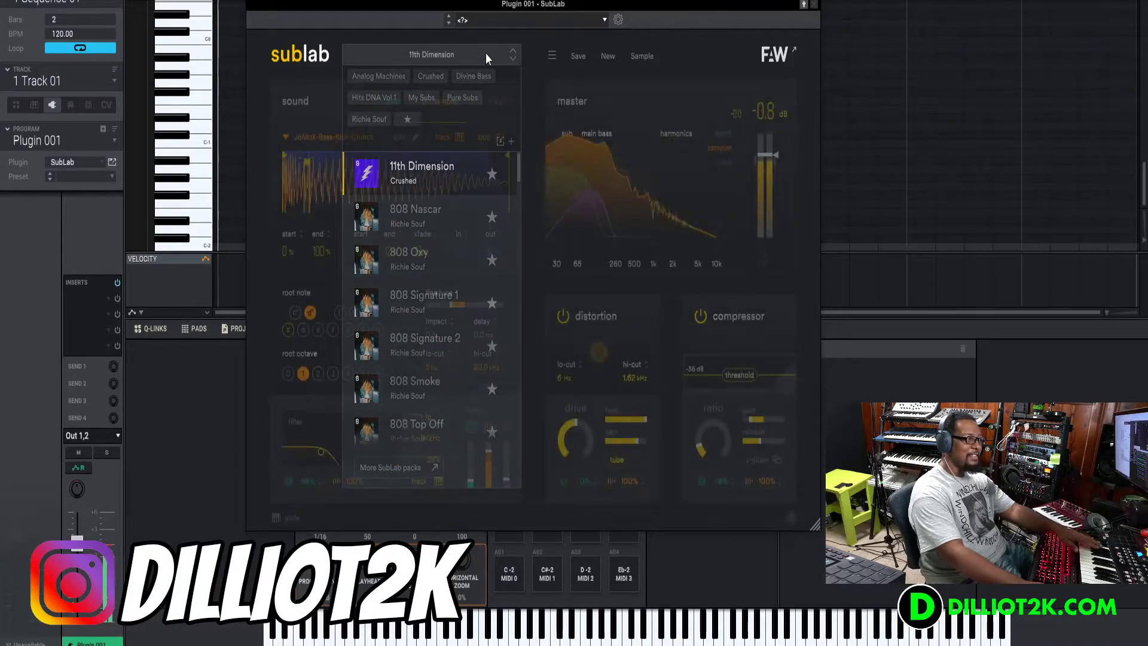
left_click(485, 53)
left_click(513, 59)
left_click(512, 59)
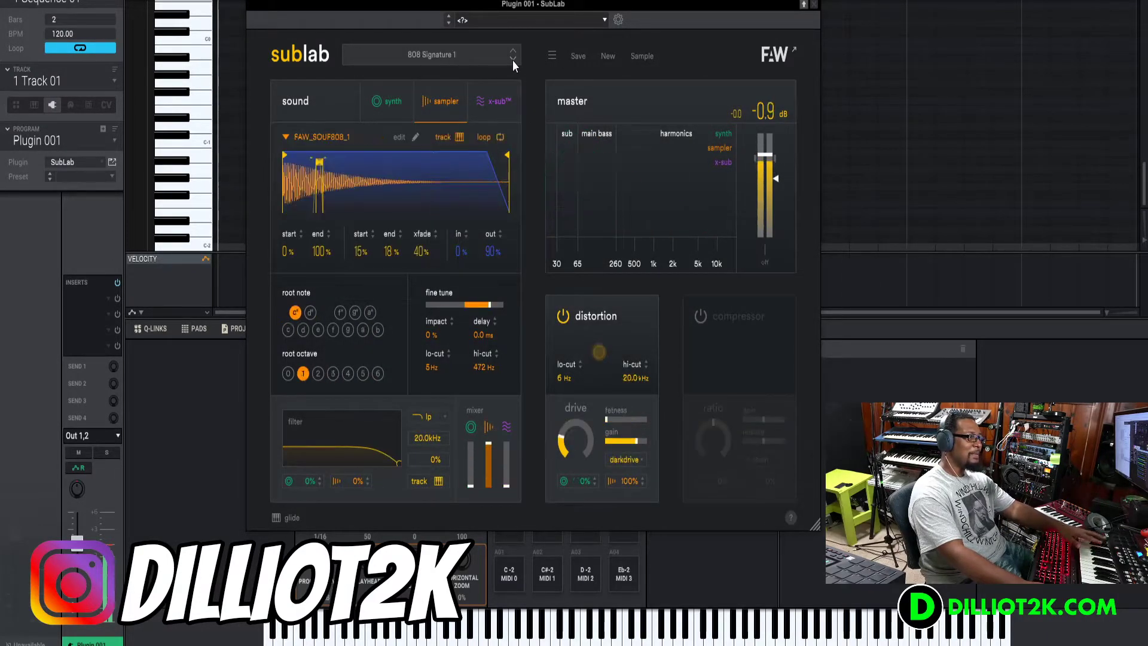
left_click(511, 59)
left_click(512, 59)
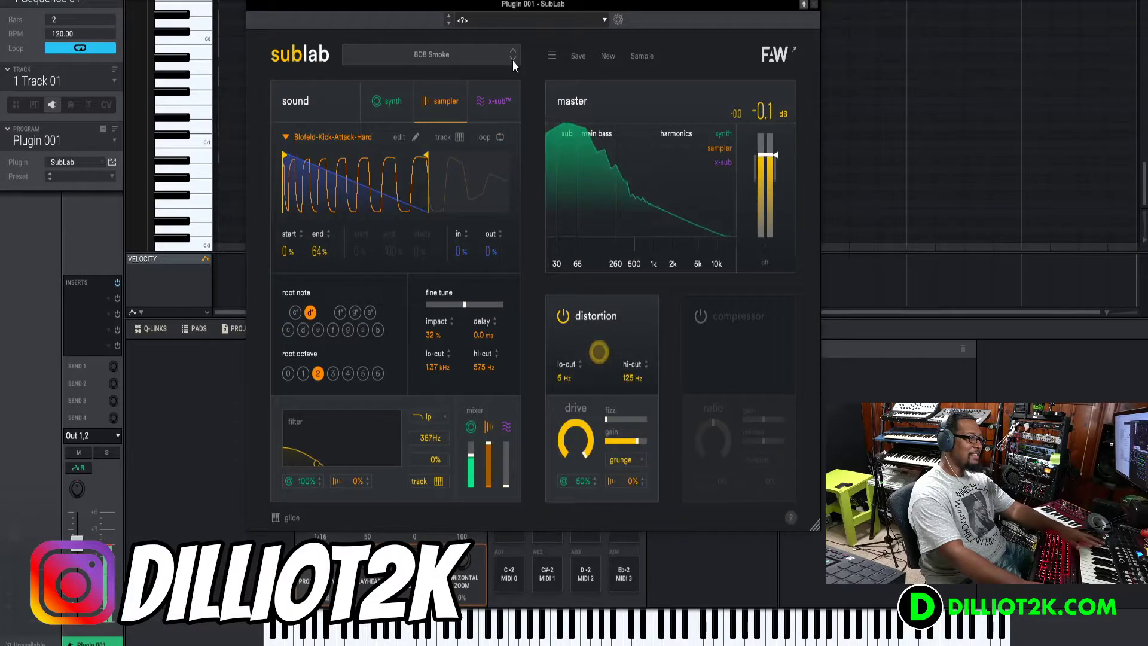
left_click(512, 59)
left_click(512, 59)
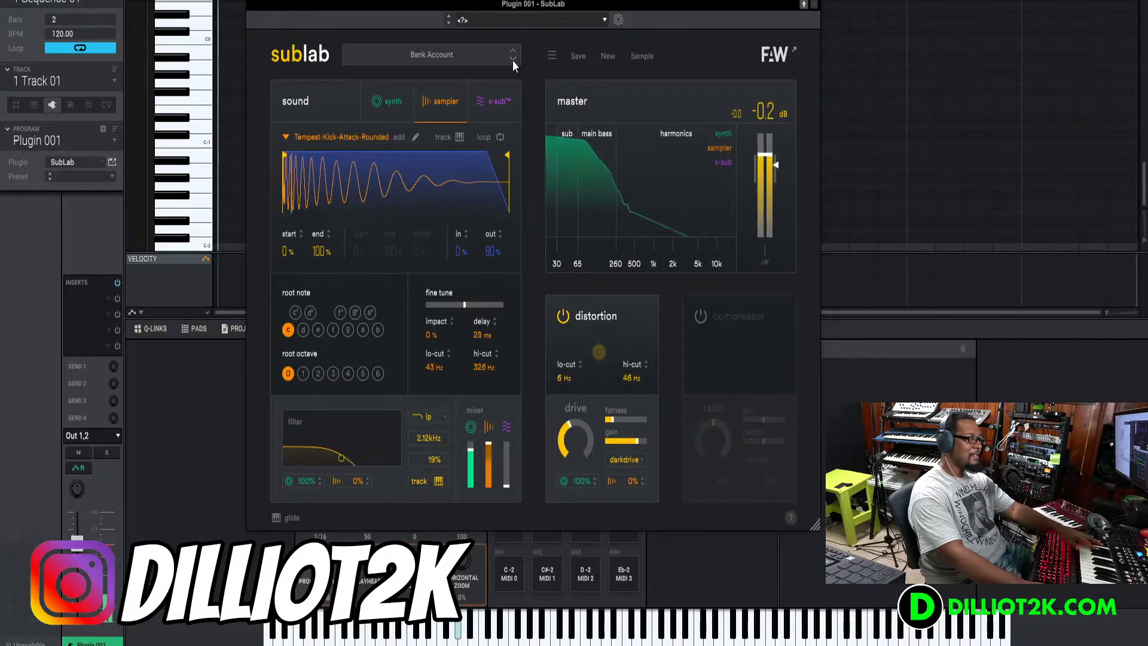
left_click(512, 60)
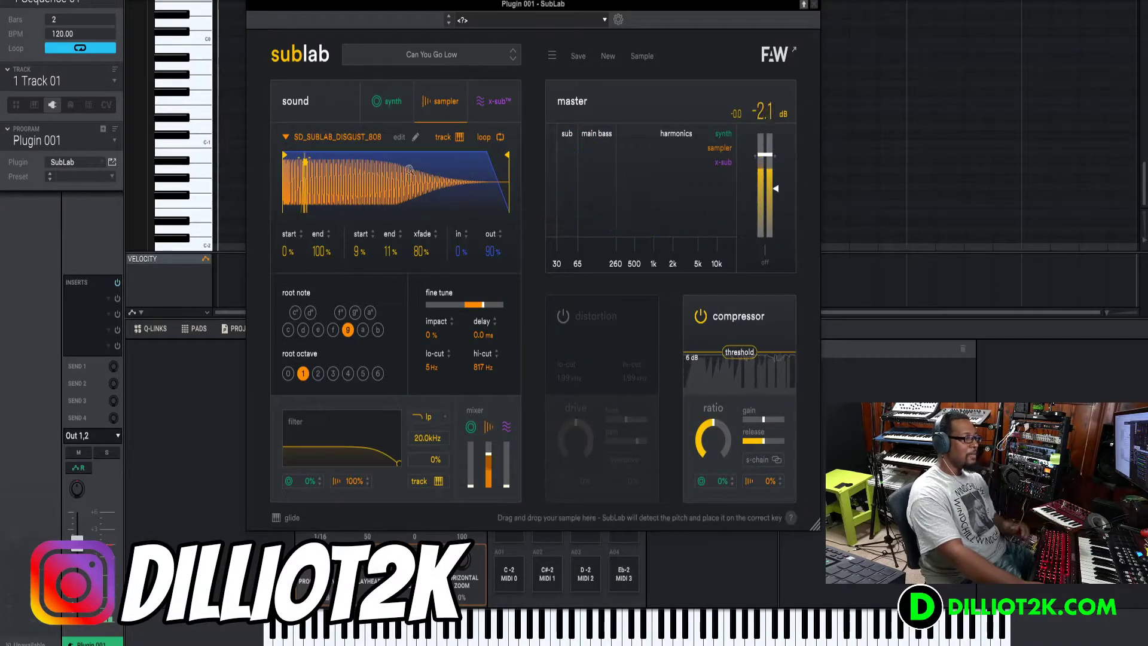
- Bring the x-sub layer into the Can You Go Low sound by raising its mixer level to about the sampler's level
left_click_drag(328, 171, 199, 379)
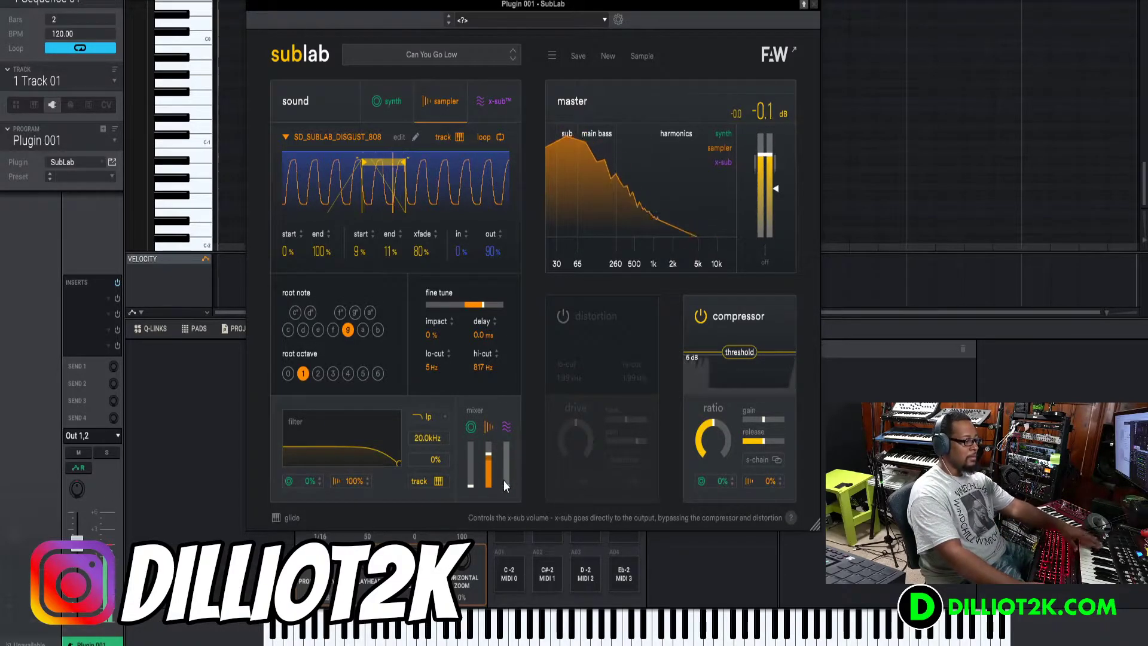
left_click(500, 103)
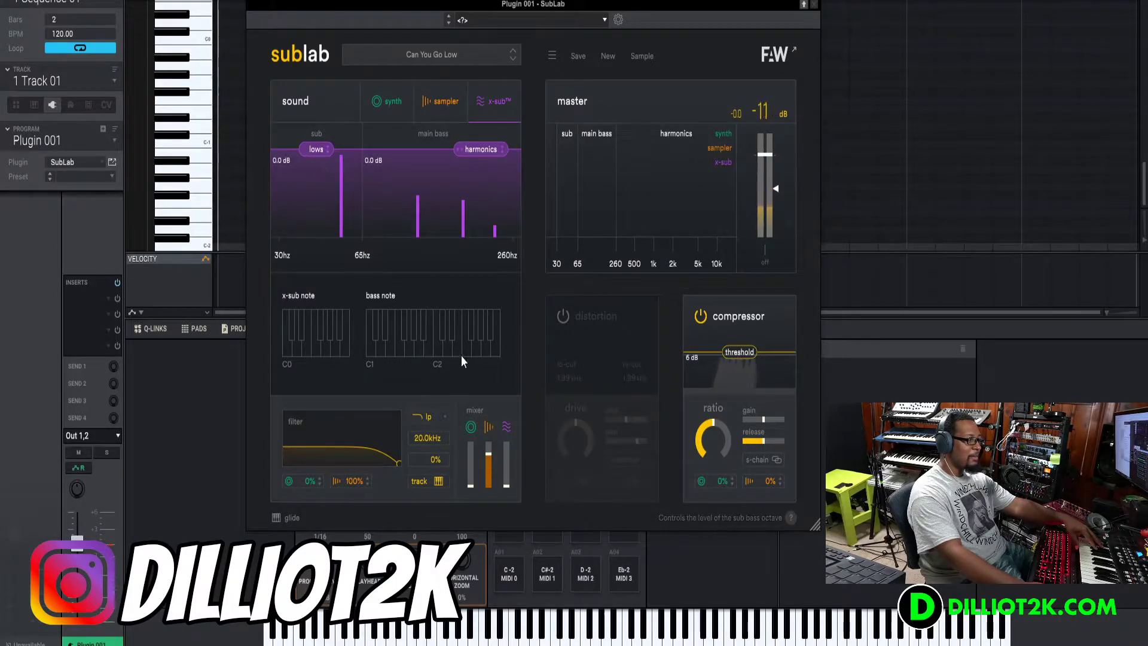
left_click_drag(507, 486, 505, 451)
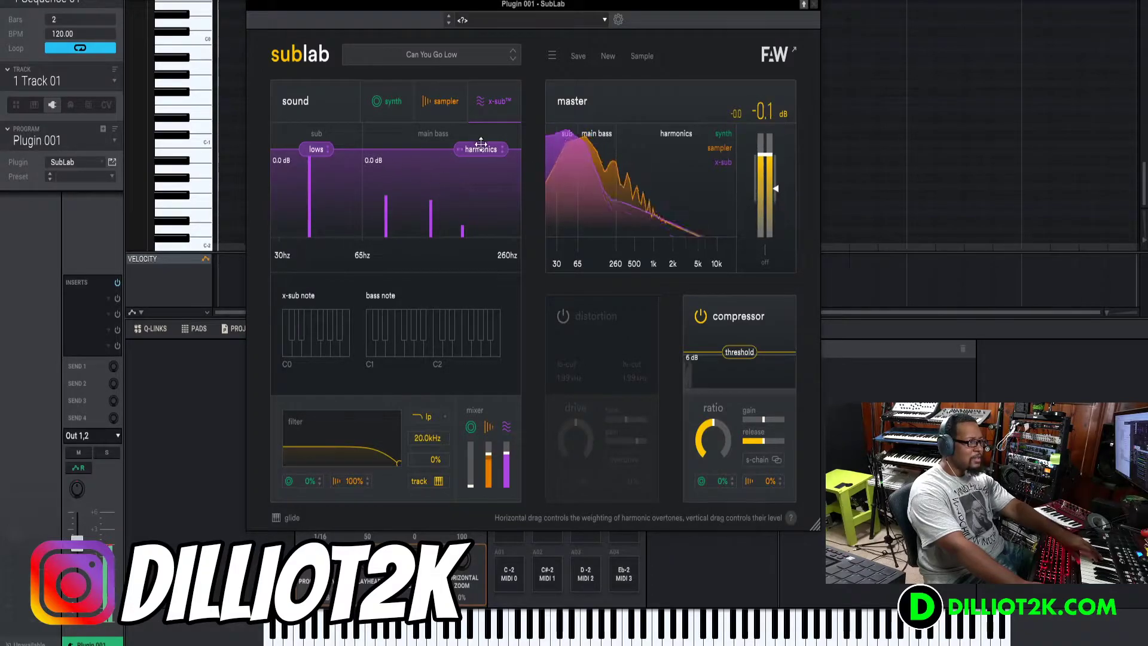
- Shift the weighting of the x-sub harmonics and mute the sampler layer in the mixer
left_click_drag(478, 116, 498, 185)
left_click(490, 427)
- Compare the sampler, synth and x-sub pages with the filter and its amounts for the oscillator and sampler
left_click(452, 102)
left_click(489, 98)
left_click(447, 102)
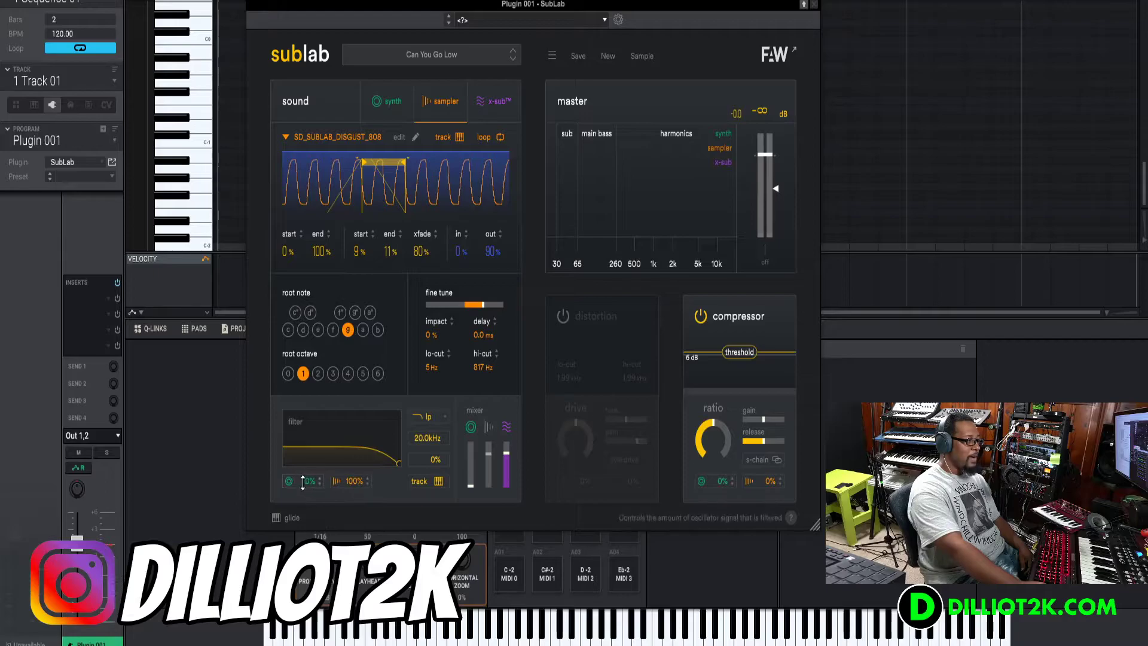
left_click(387, 112)
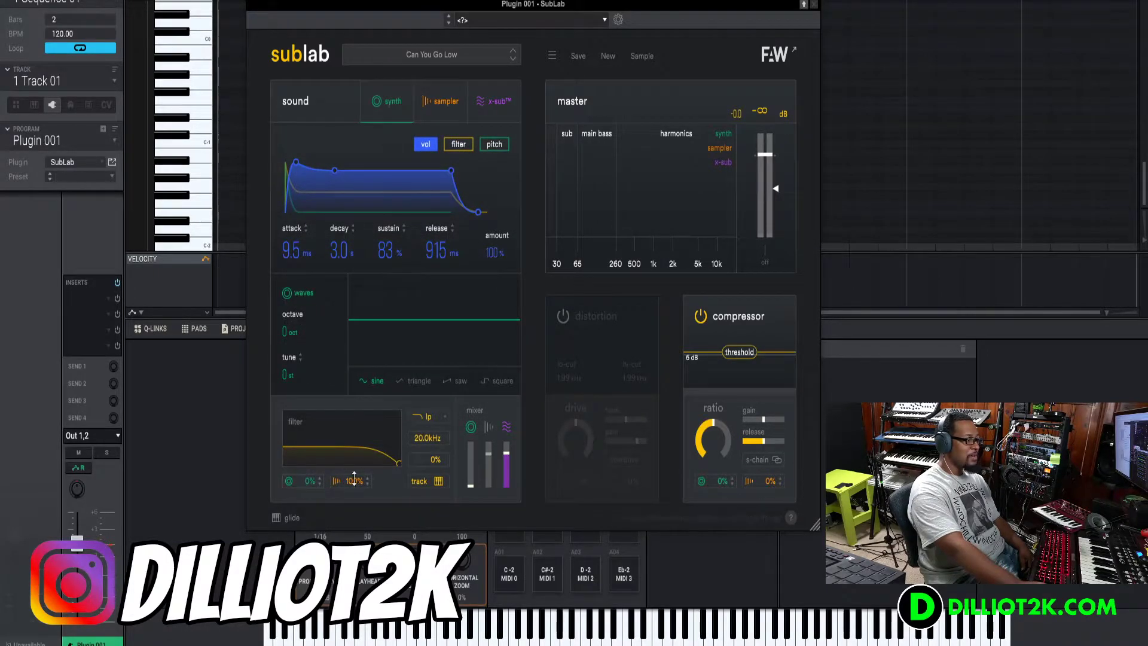
left_click(441, 101)
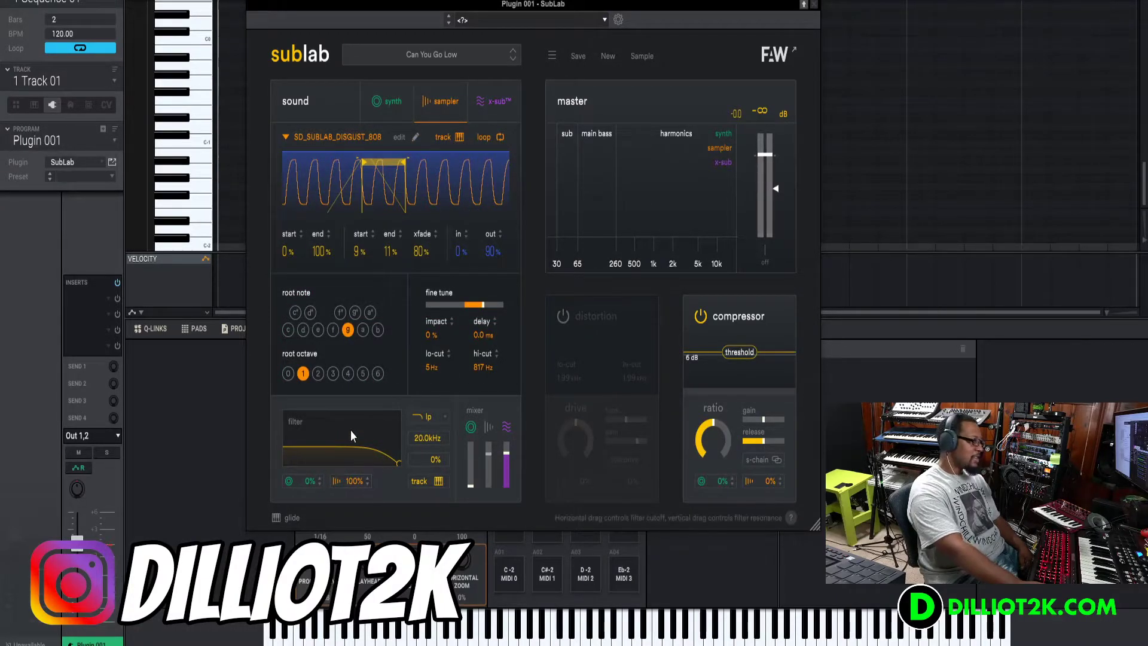
left_click(495, 100)
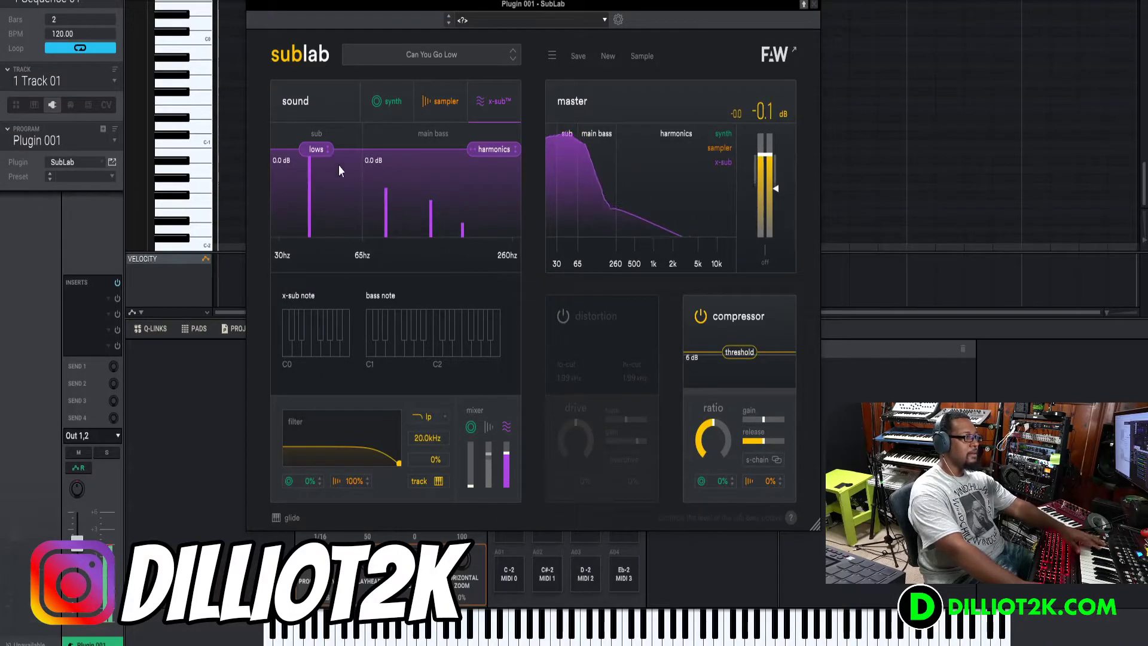
- Test the x-sub bands separately by dropping the harmonics to -60.0 dB, then the lows to -60.0 dB with the harmonics back at 0.0 dB
left_click_drag(494, 149, 497, 371)
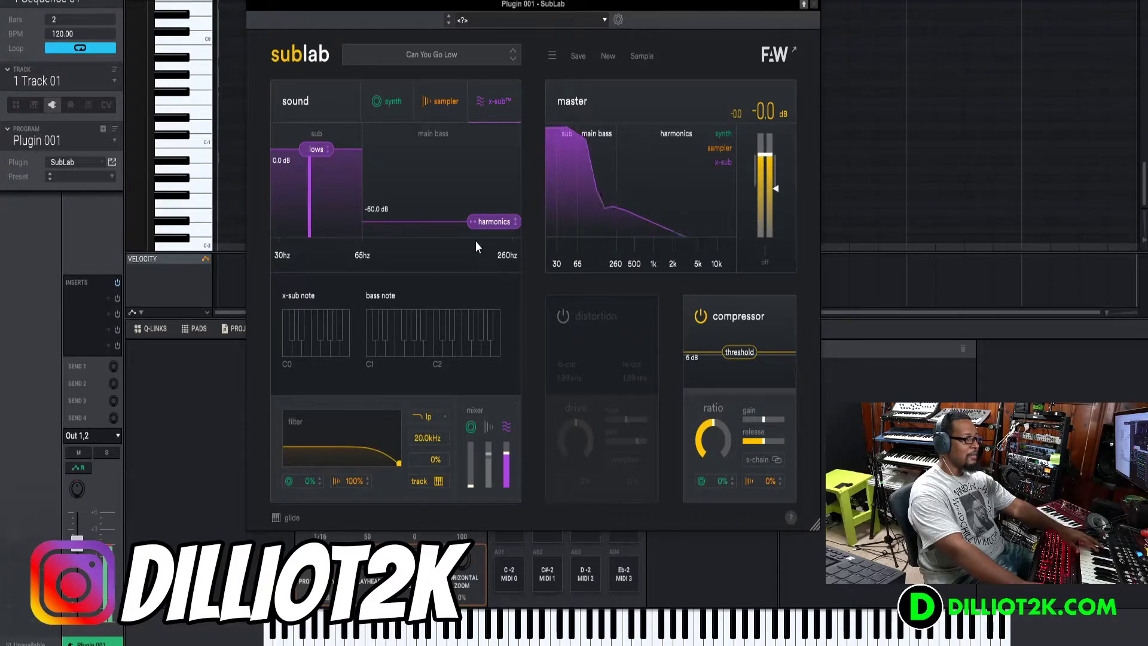
left_click_drag(316, 149, 314, 239)
left_click_drag(494, 221, 491, 136)
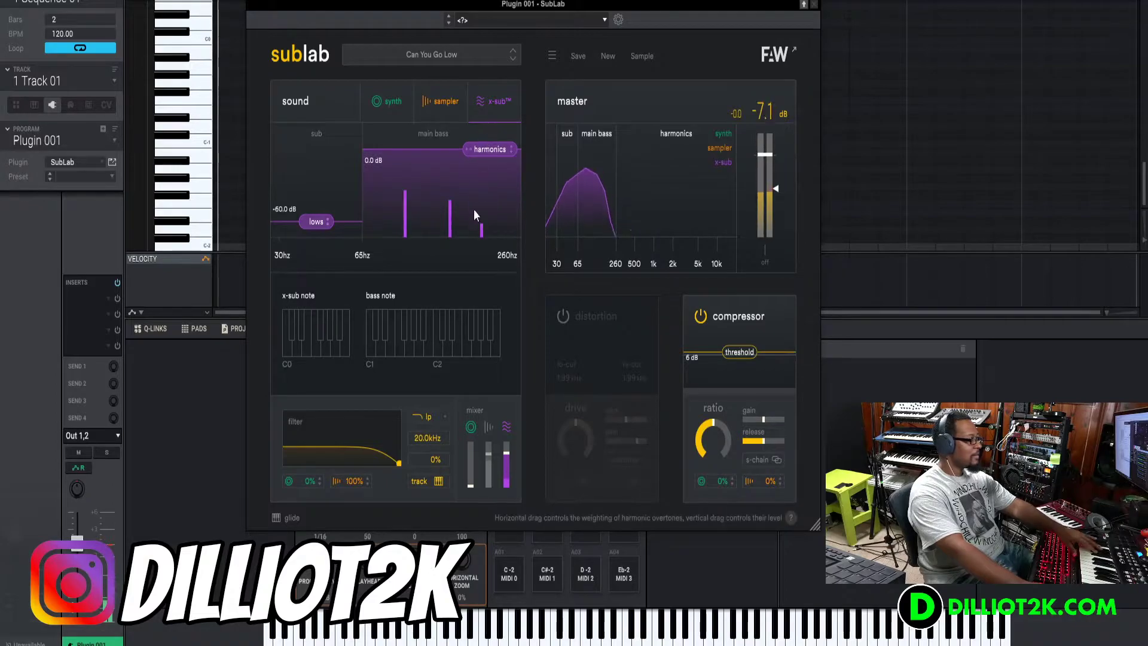
- Raise the x-sub mixer level to maximum, and restore its lows to 0.0 dB together with the muted sampler layer
left_click_drag(507, 468, 506, 442)
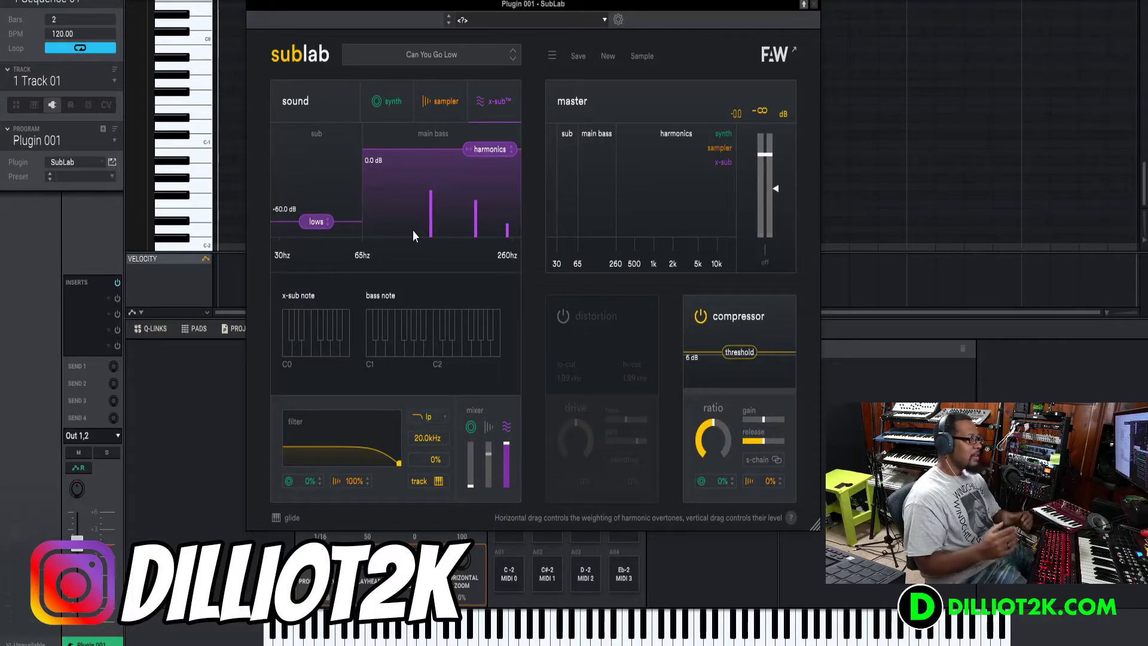
left_click_drag(316, 221, 312, 148)
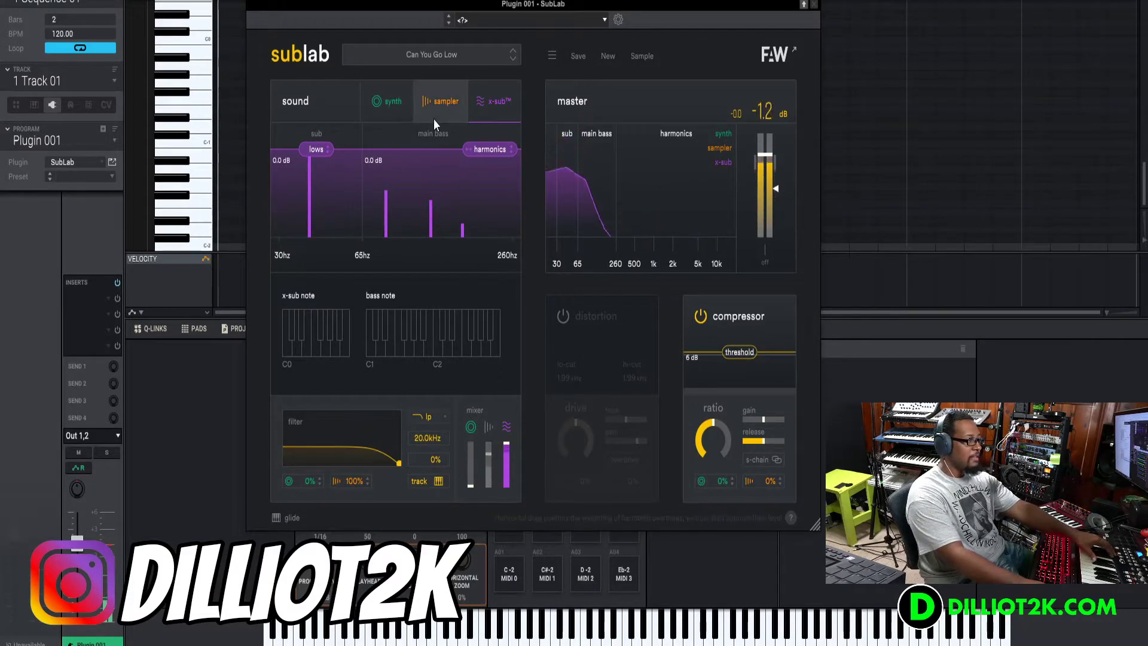
left_click(489, 432)
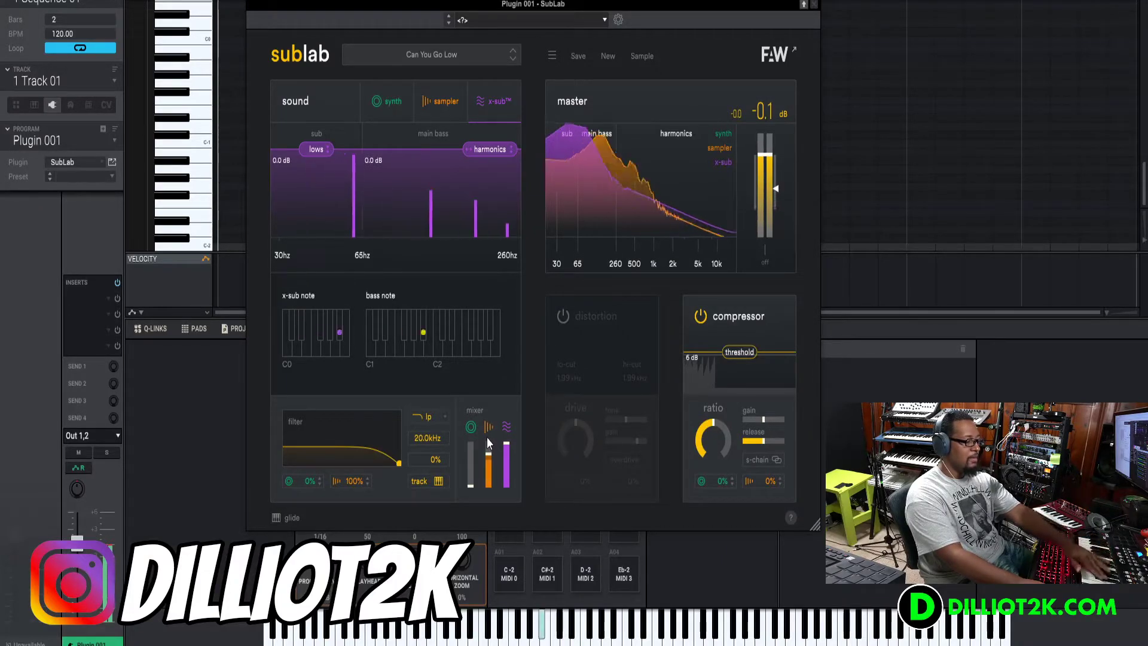
- Load the Cheeky 808 preset and view its synth and sampler pages
left_click(514, 58)
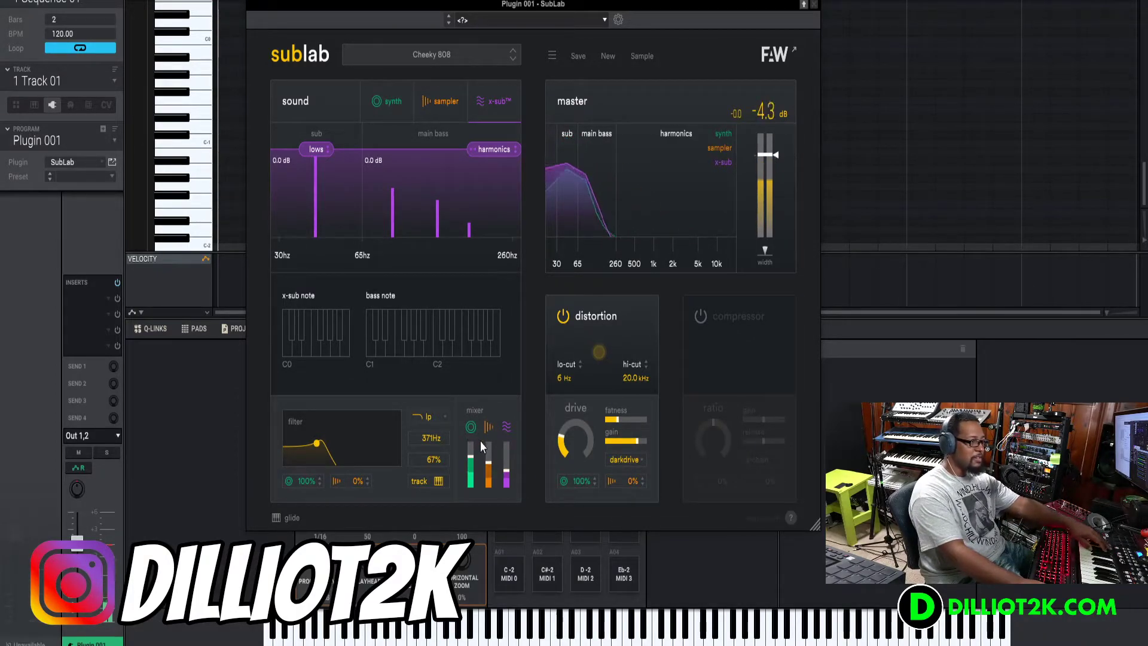
left_click(403, 102)
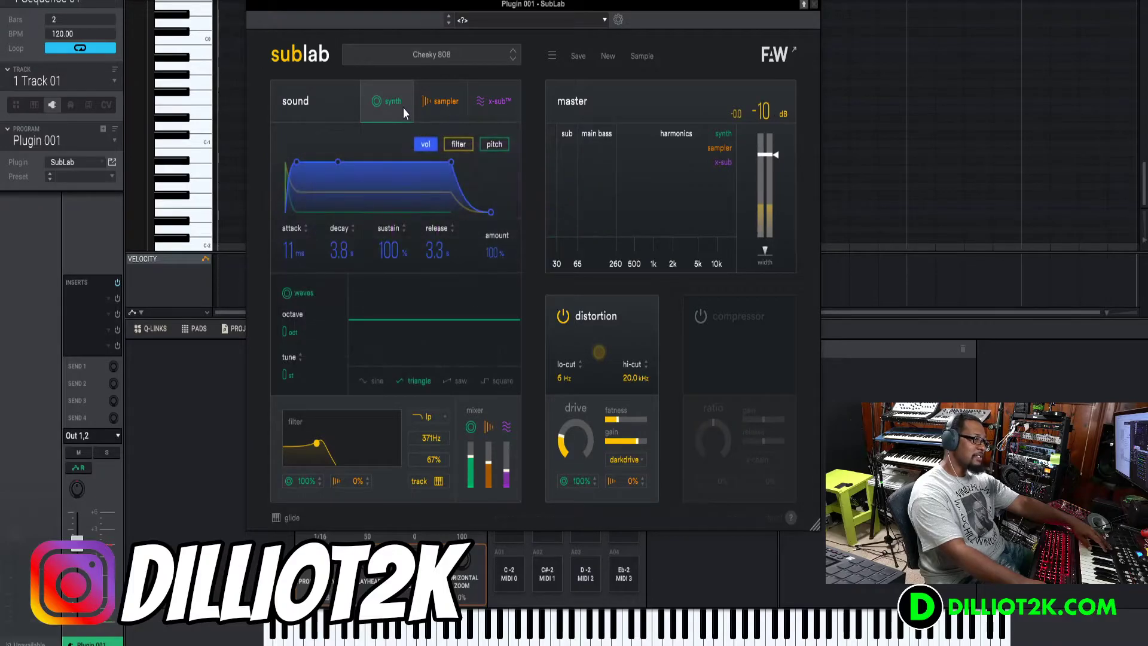
left_click(441, 101)
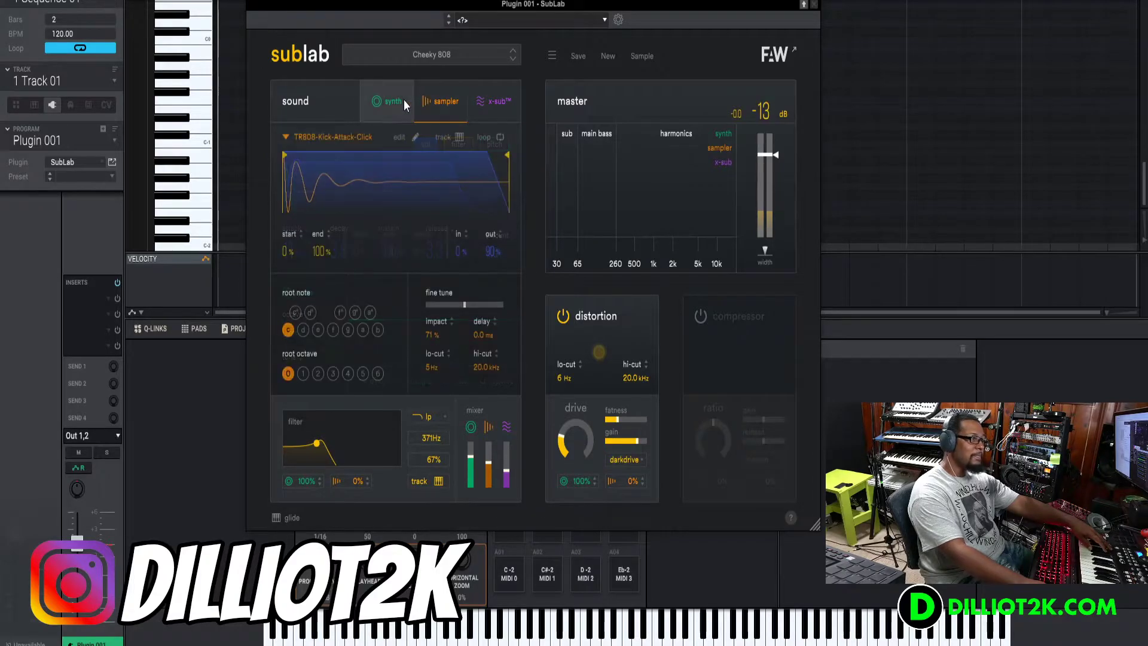
- Increase the distortion drive with the darkdrive type and set the distorted sampler amount to 100%
left_click_drag(575, 441, 568, 363)
left_click(624, 459)
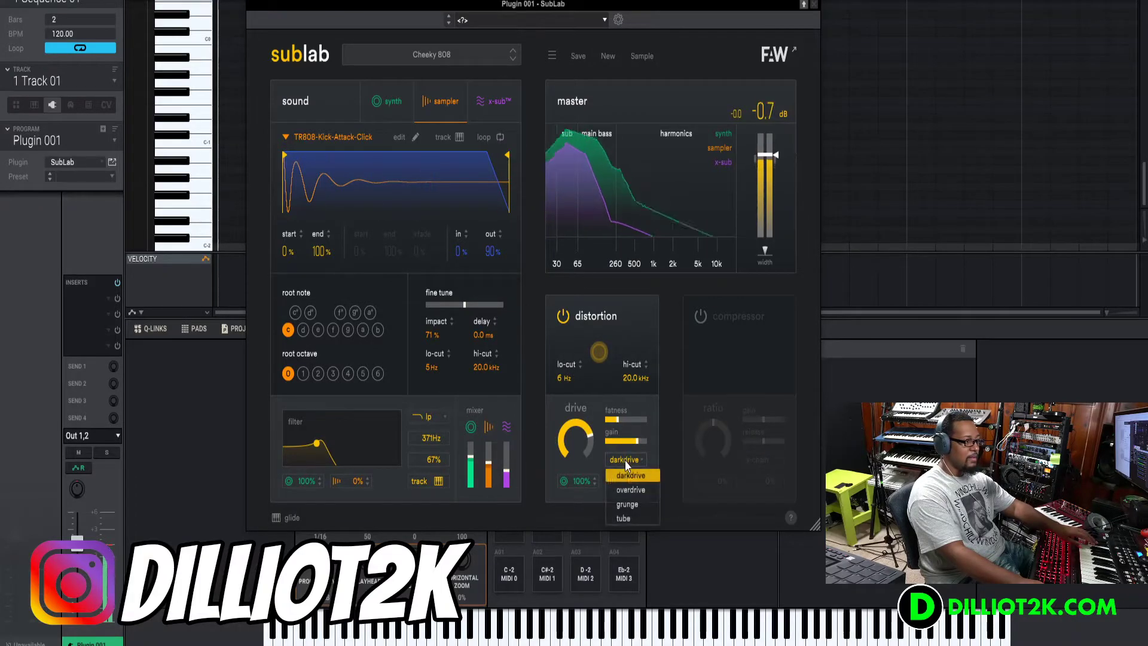
left_click(625, 475)
left_click_drag(619, 486, 619, 363)
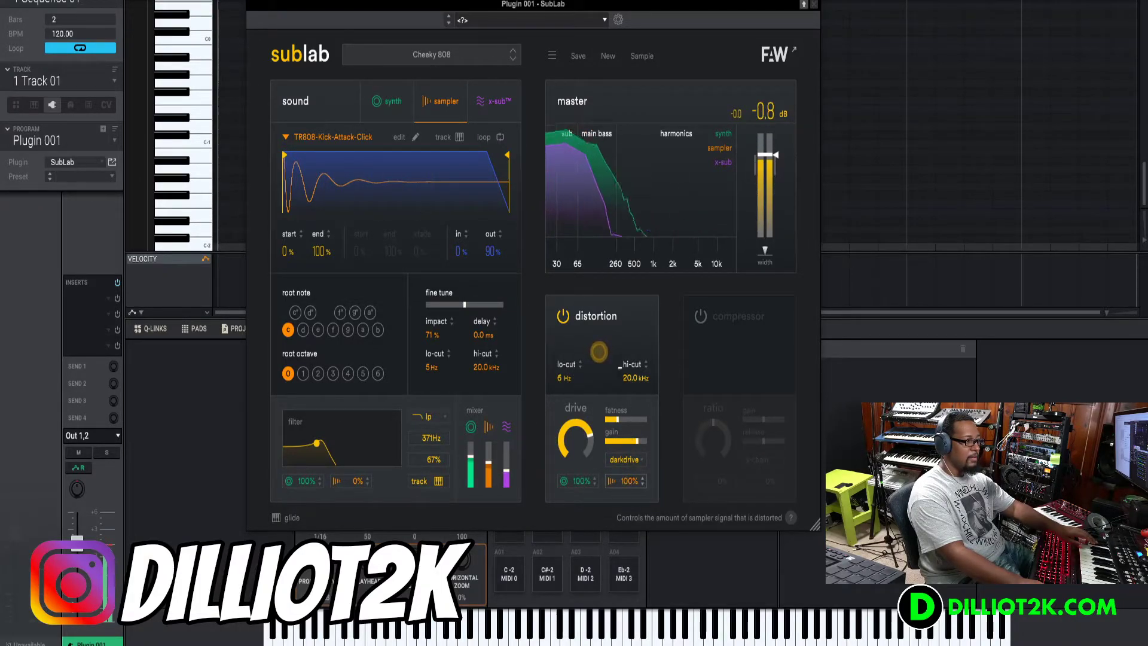
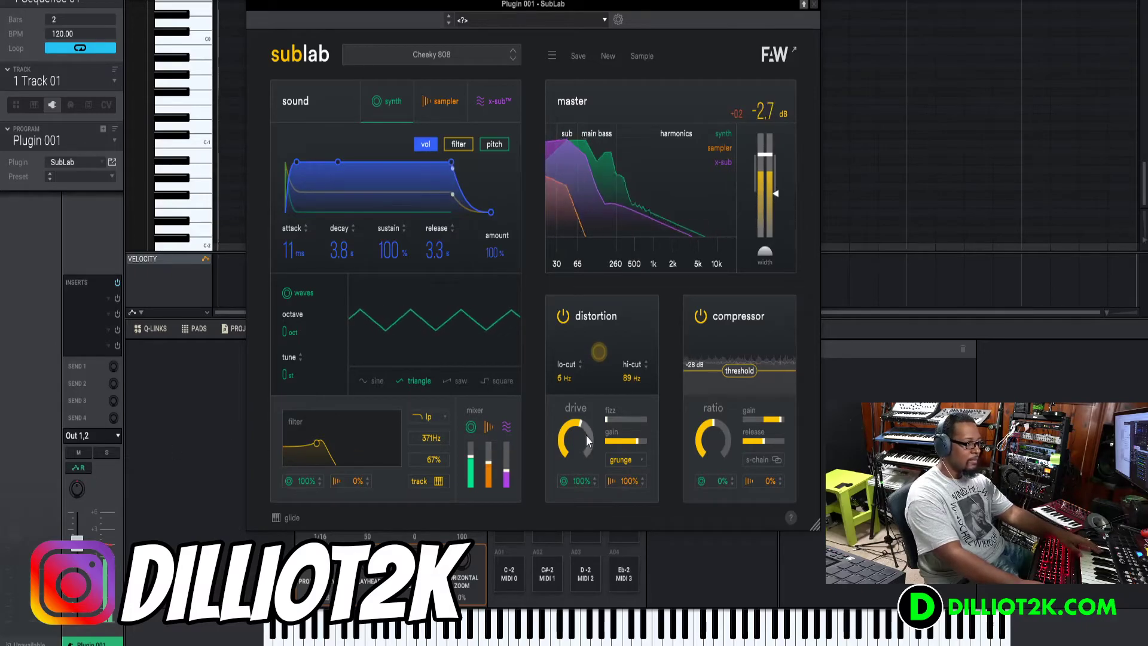
- Raise the grunge distortion's drive to about 7.89 and set its hi-cut to 248 Hz
left_click_drag(584, 438, 578, 423)
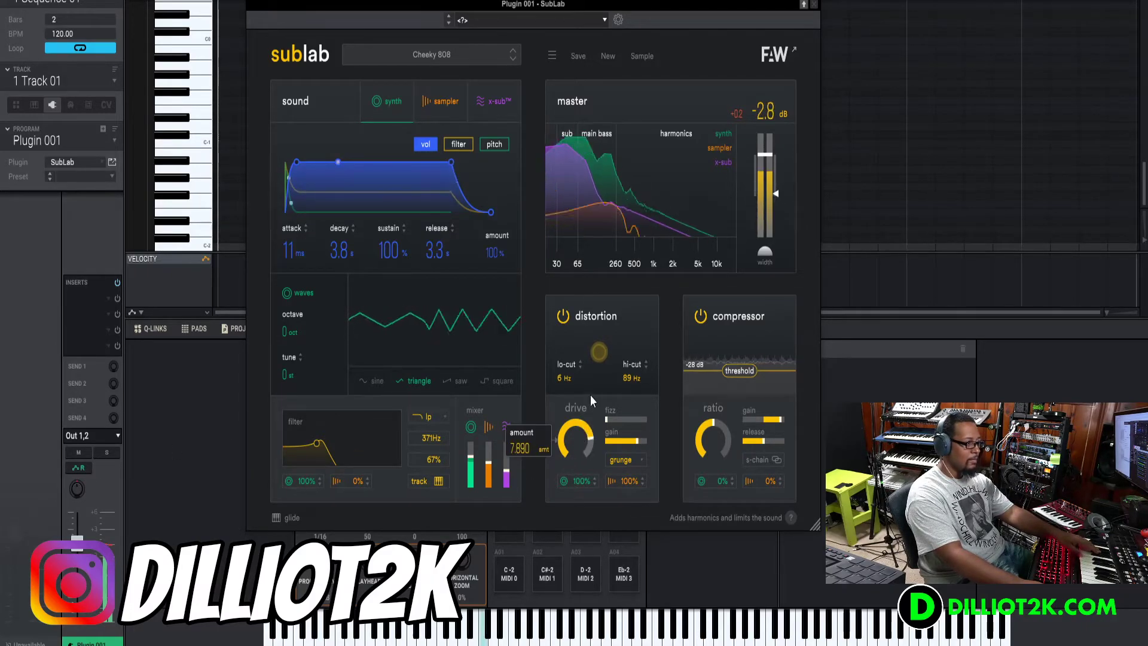
left_click_drag(631, 378, 631, 367)
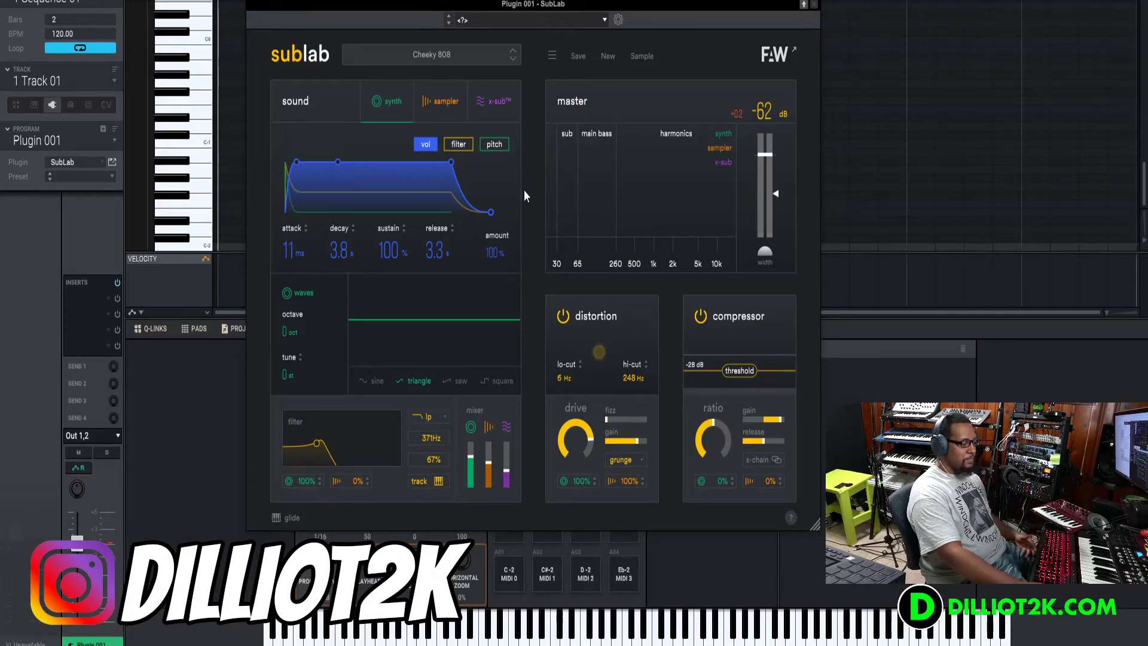
- Render the current Cheeky 808 sound to a sample file, try moving it out of the plugin, and discard it
left_click(640, 57)
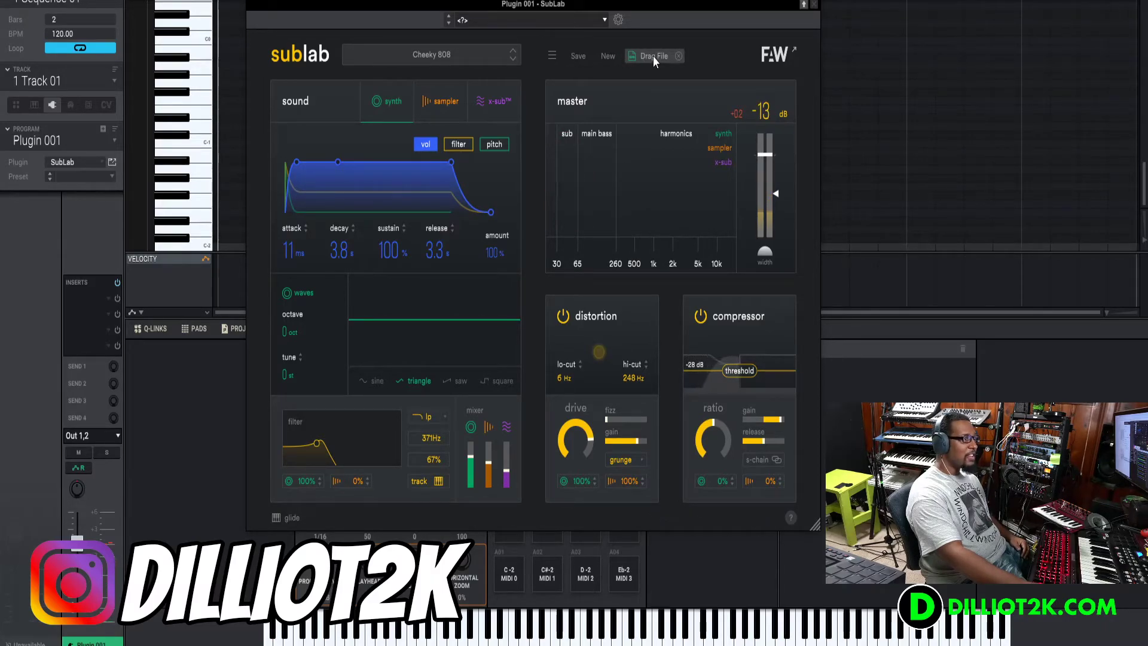
left_click_drag(653, 55, 719, 58)
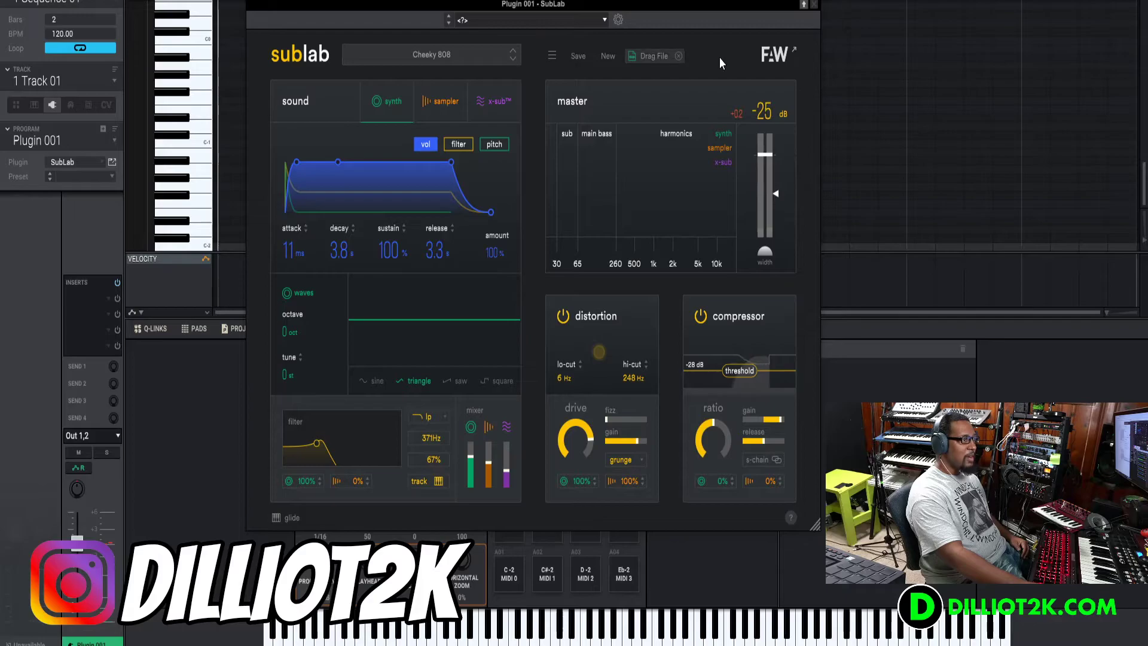
left_click(680, 56)
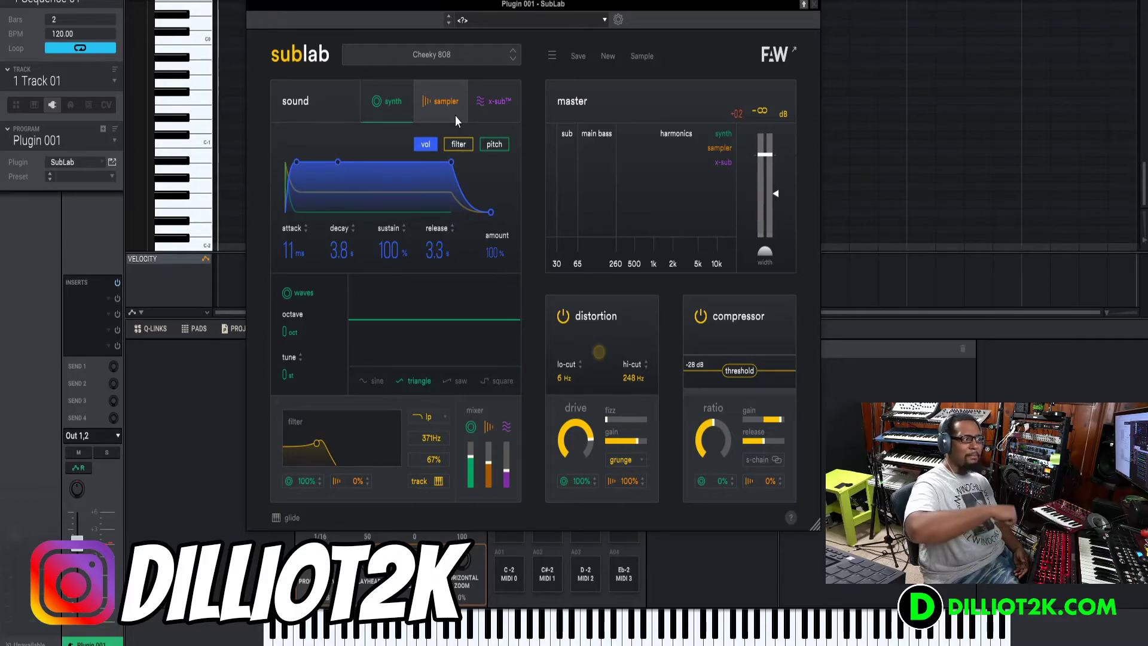
- Display the synth's pitch envelope
left_click(492, 145)
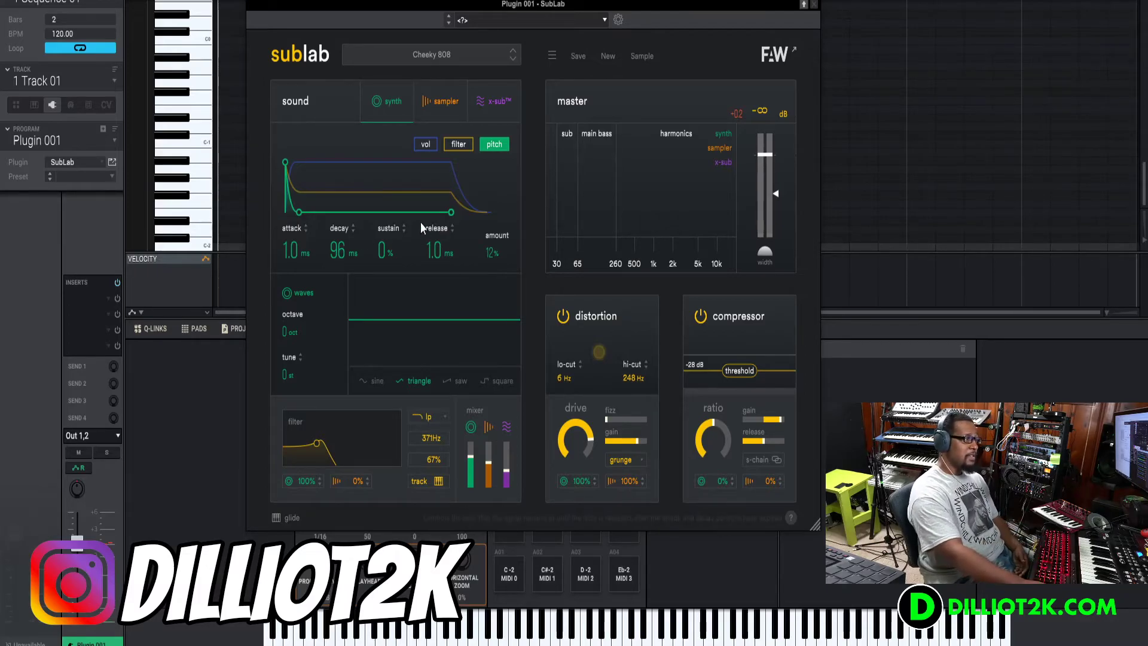
- Display the glide settings and try a glide time of 1/4 before setting it to 1/2
left_click_drag(365, 8, 364, 0)
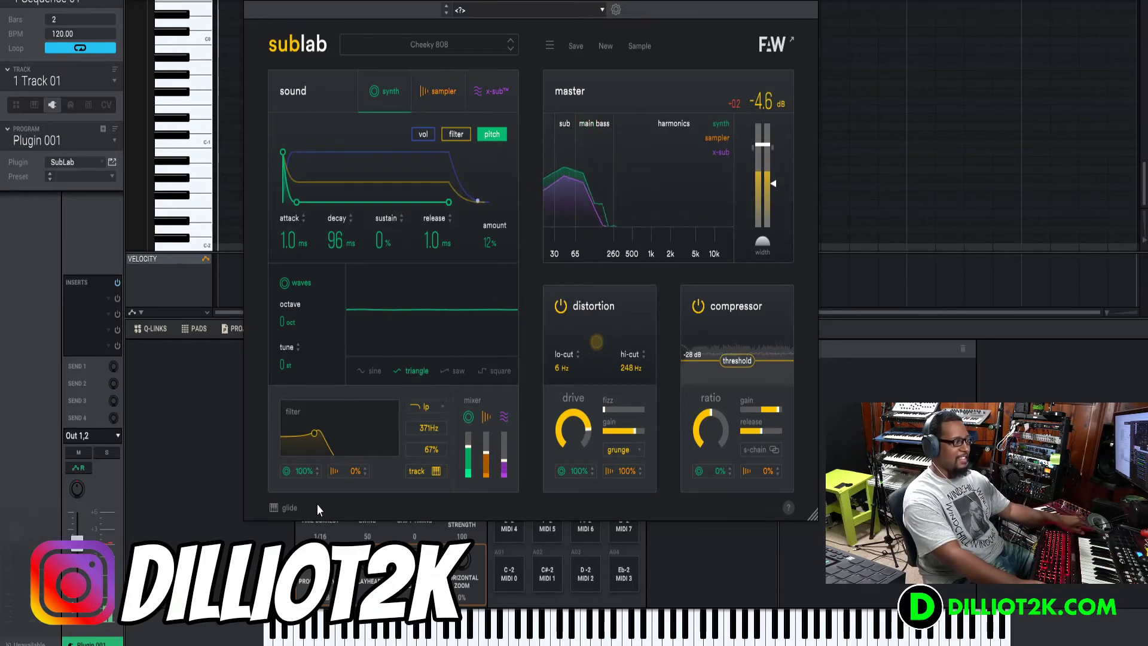
left_click(275, 507)
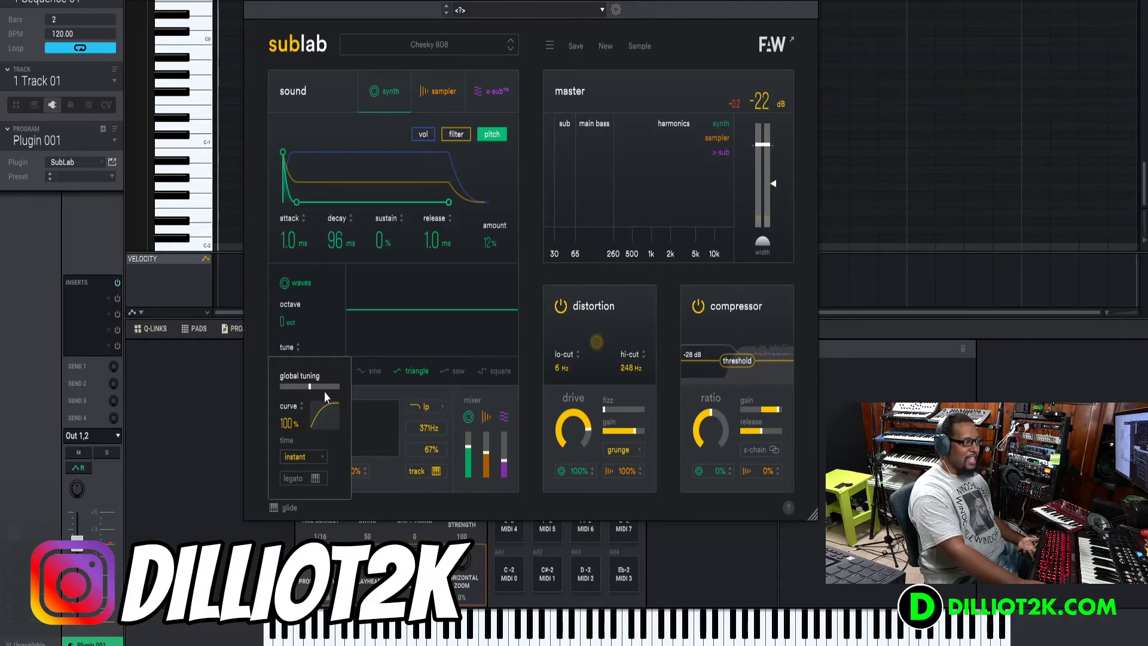
left_click(322, 459)
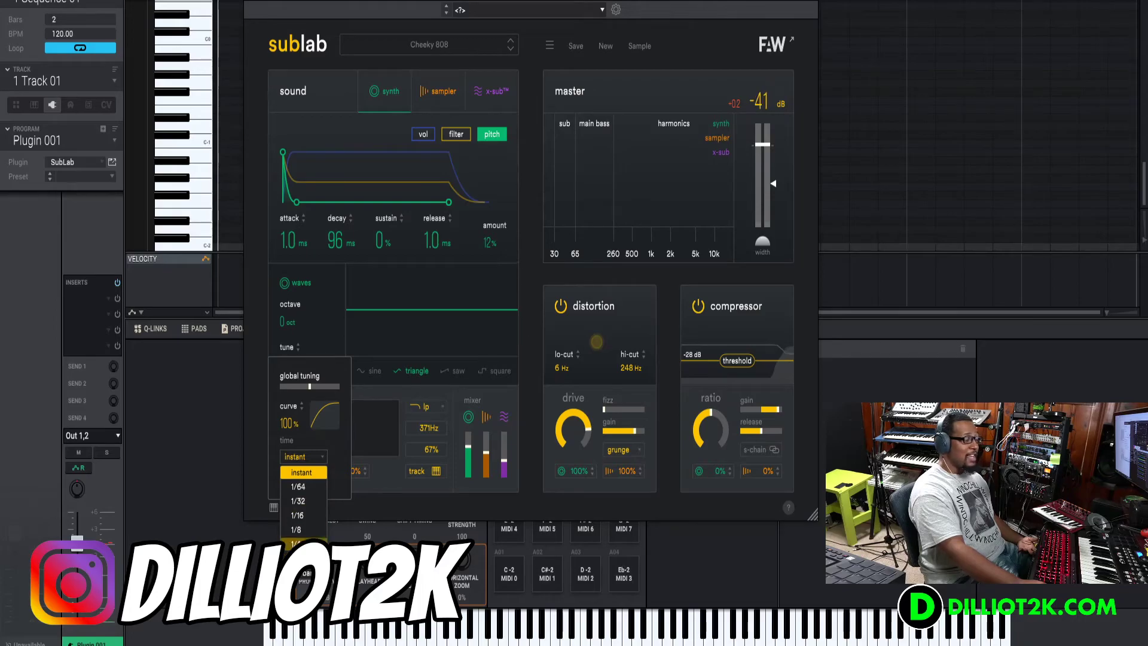
left_click(342, 479)
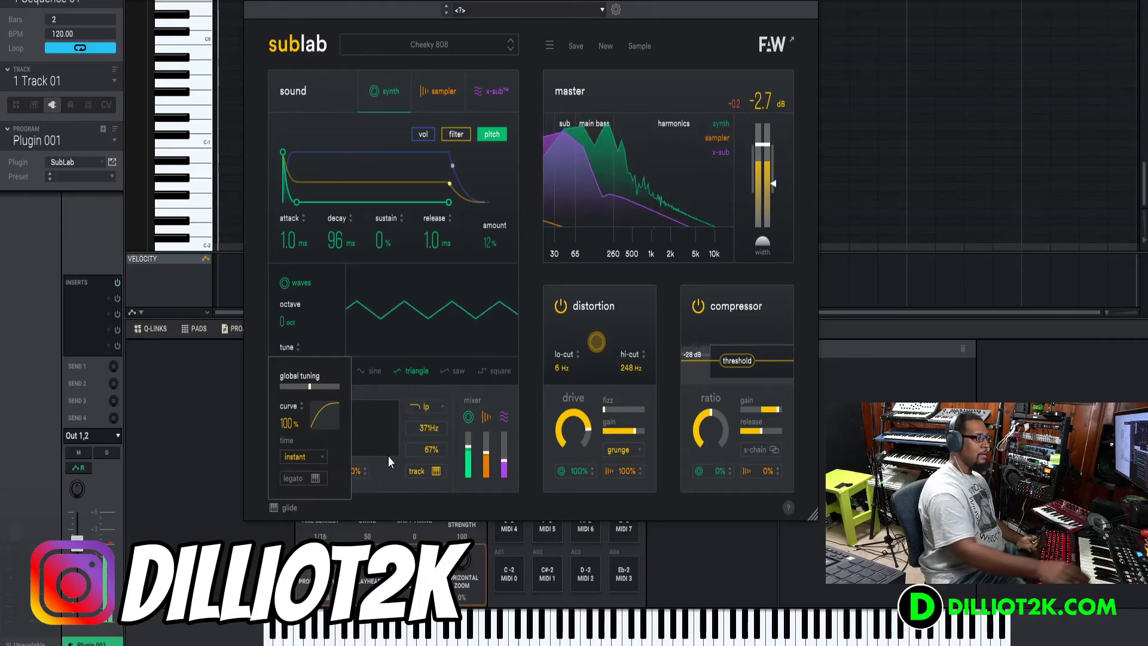
left_click(317, 460)
left_click(323, 559)
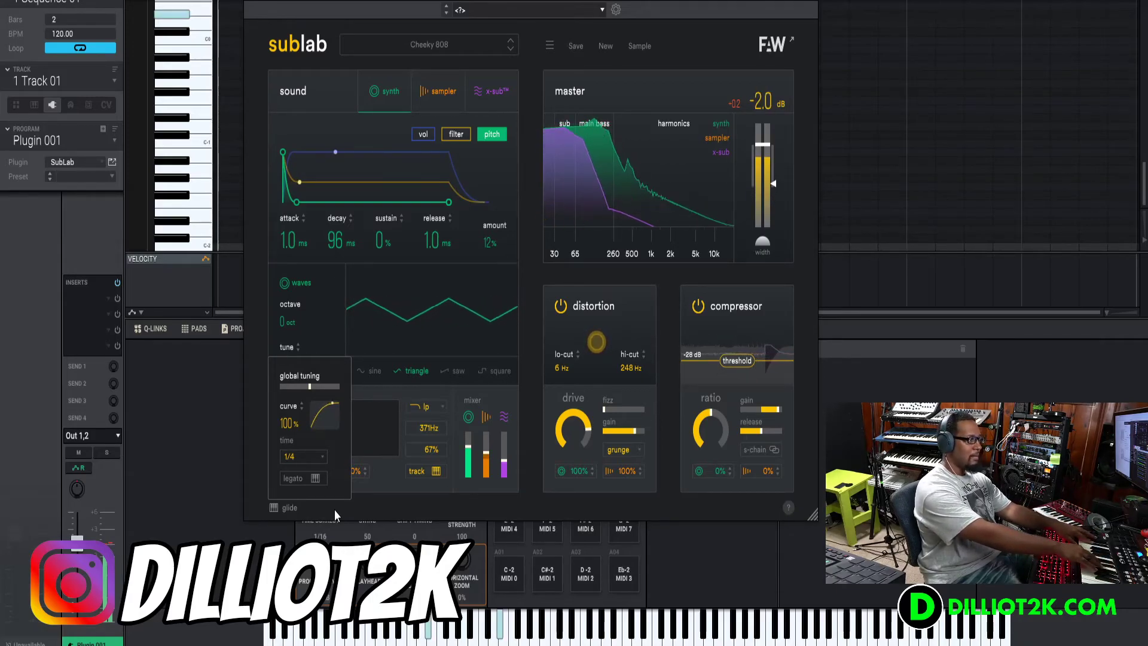
left_click(313, 458)
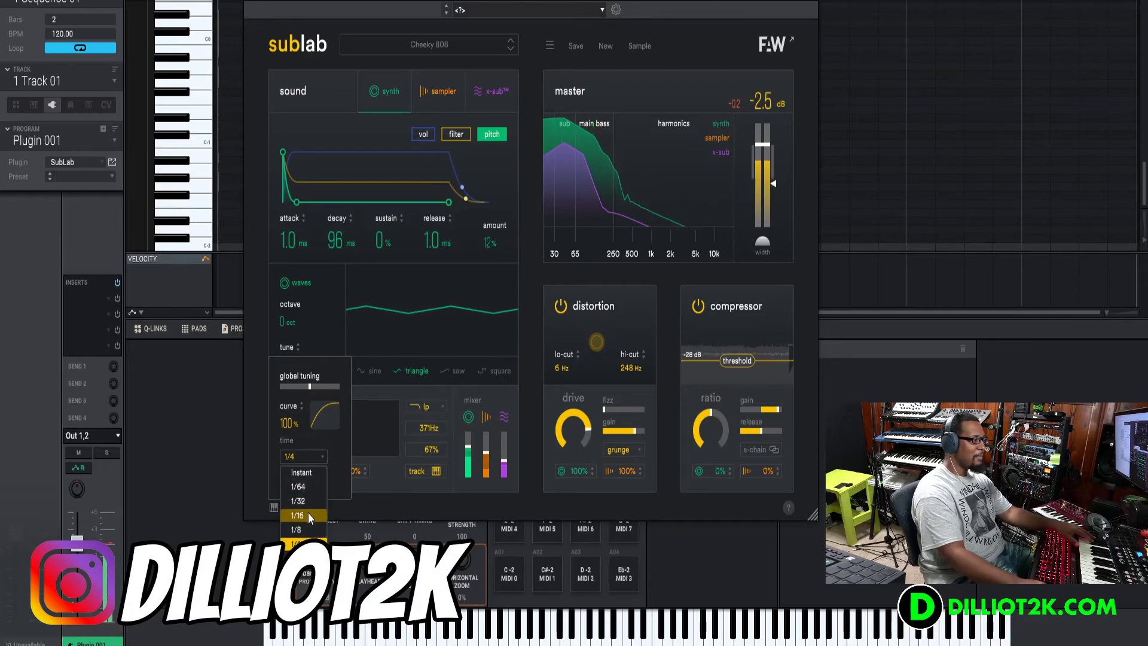
left_click(299, 558)
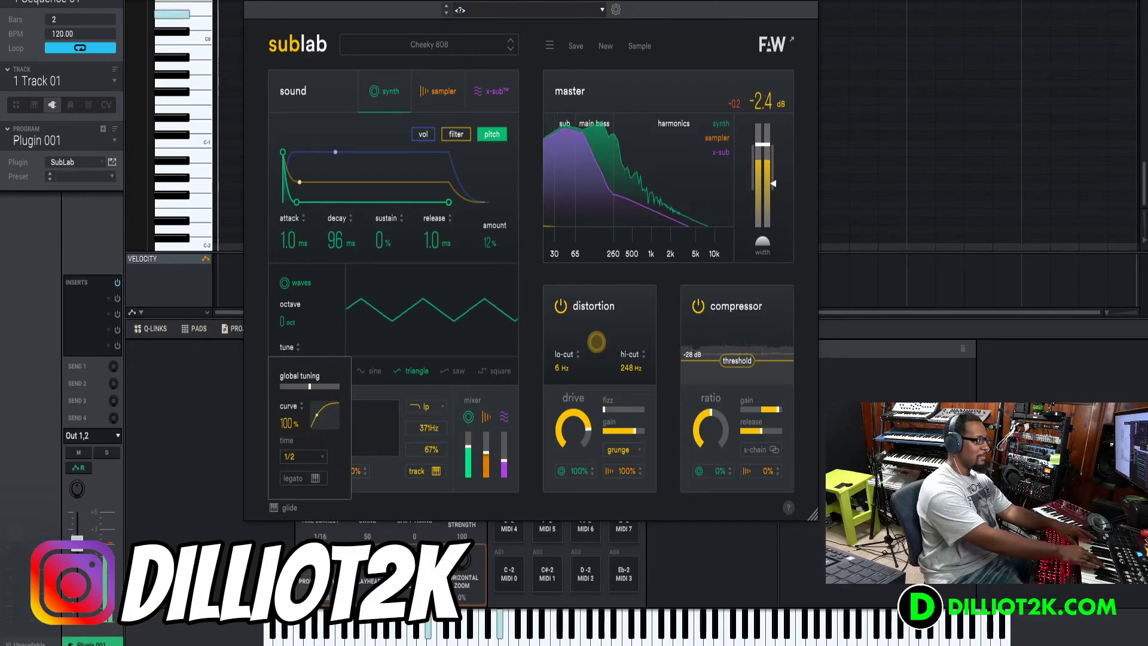